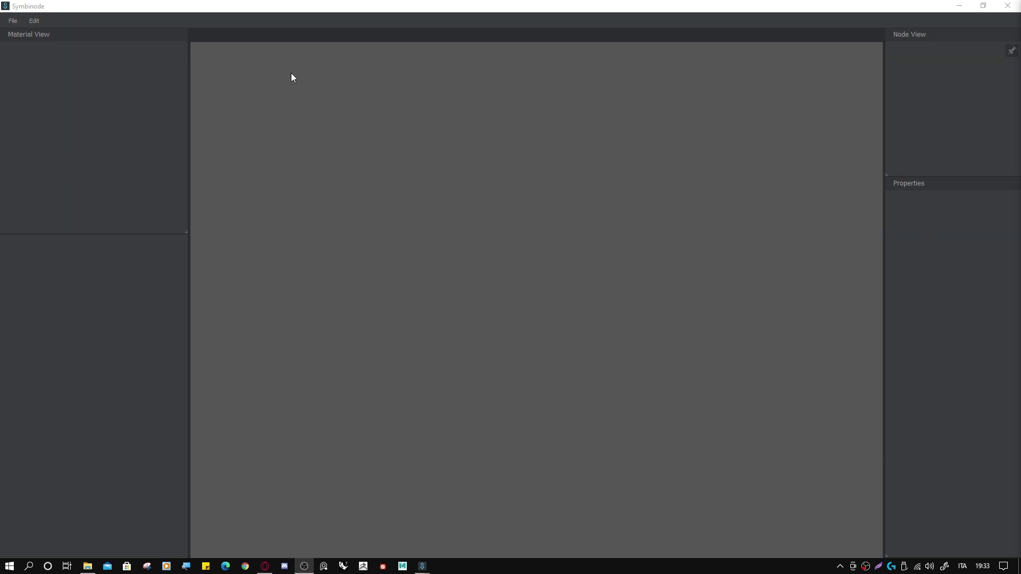
- Create a new, empty material file
click(12, 21)
click(15, 35)
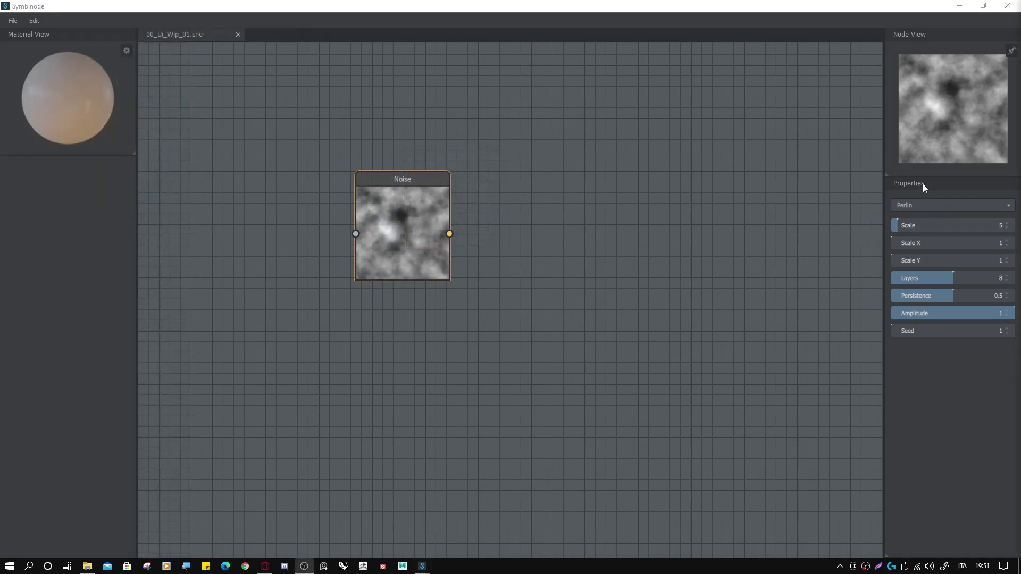
- Move the Properties panel below the Material View, dock it back below the Node View, and reposition the Material View panel
drag(923, 183, 99, 170)
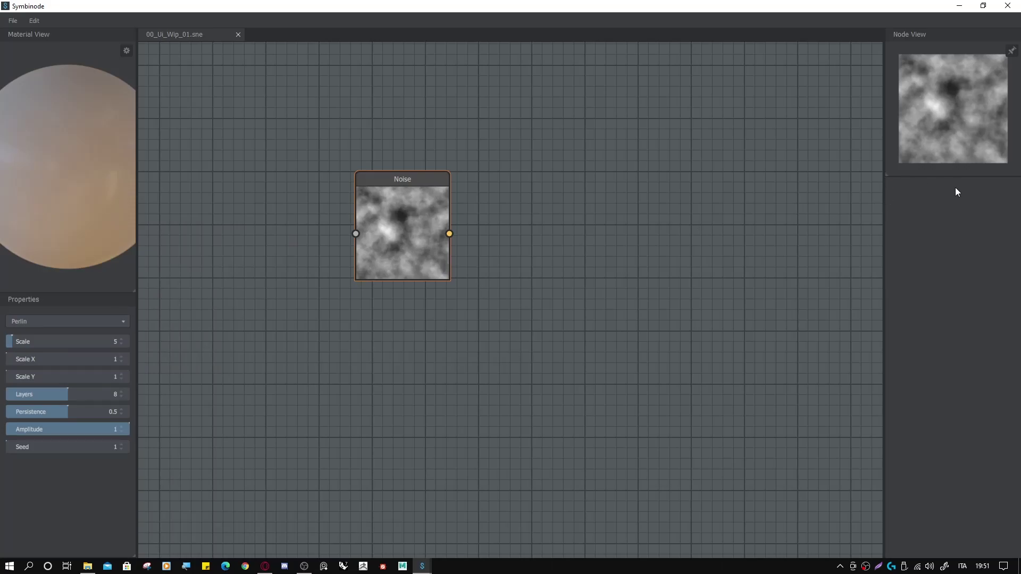
drag(116, 297, 992, 236)
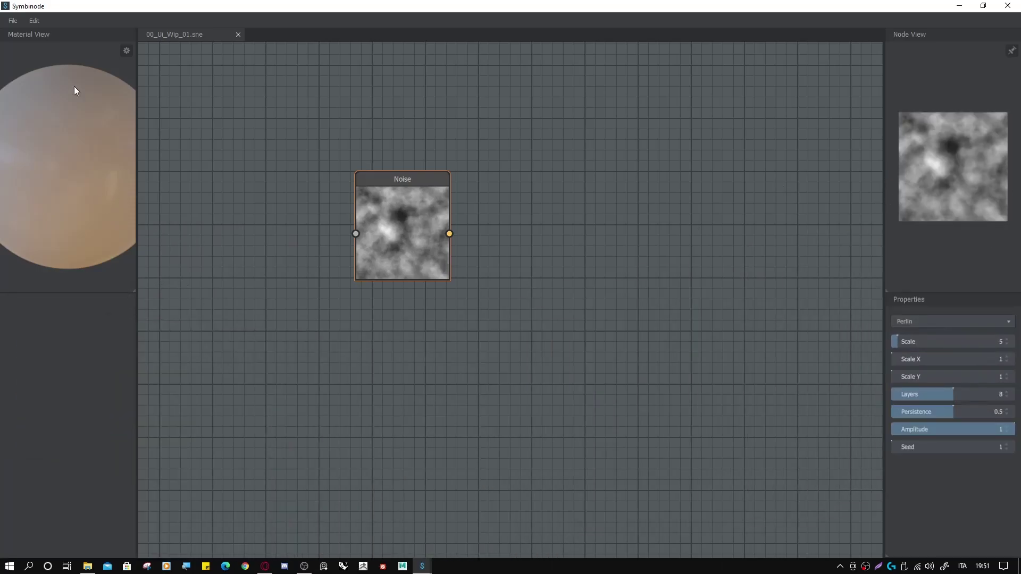
drag(68, 41, 30, 139)
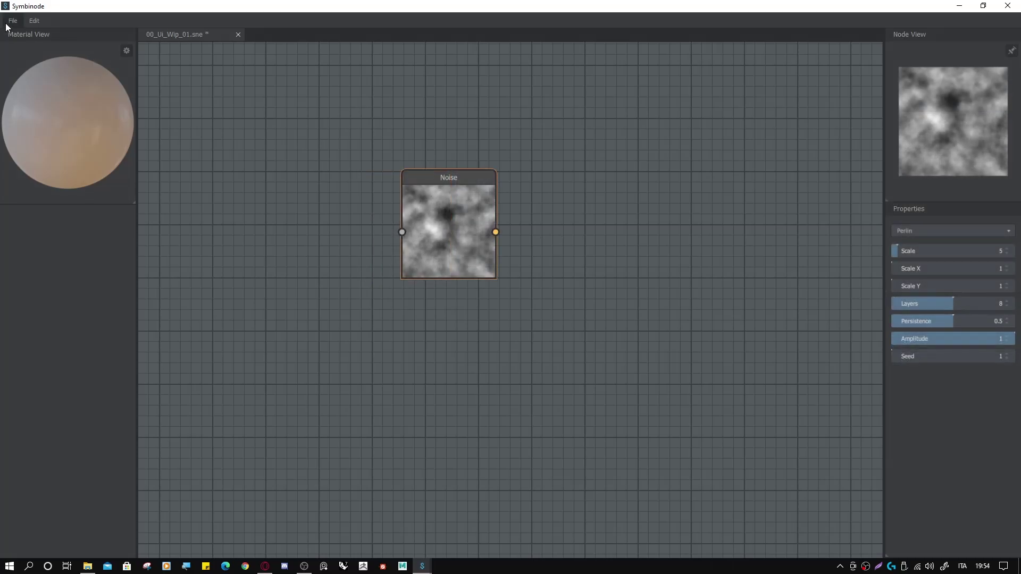
- Create a second new file and switch back and forth between it and 00_Ui_Wip_01.sne
click(13, 21)
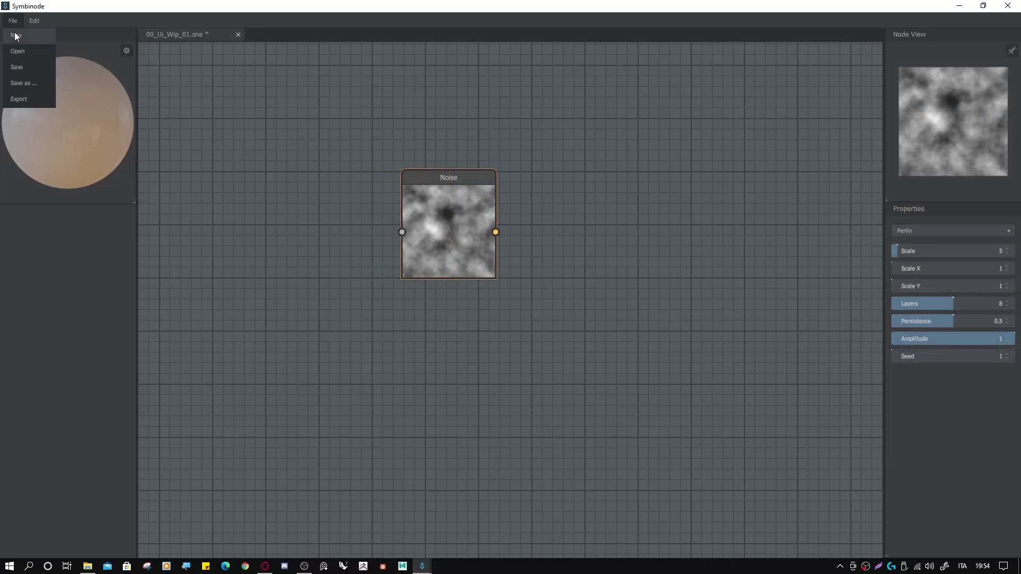
click(18, 34)
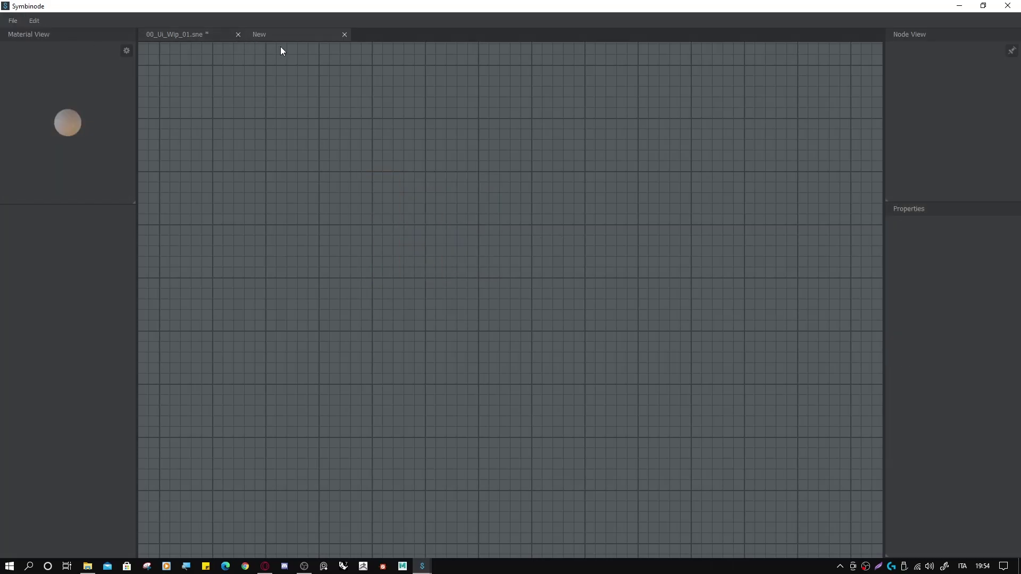
click(184, 35)
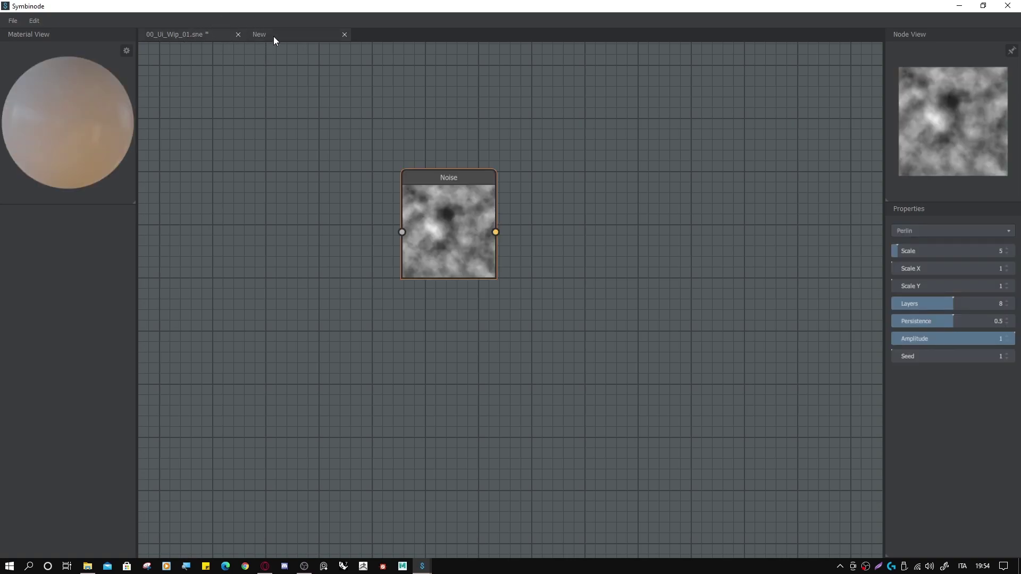
click(274, 36)
click(203, 34)
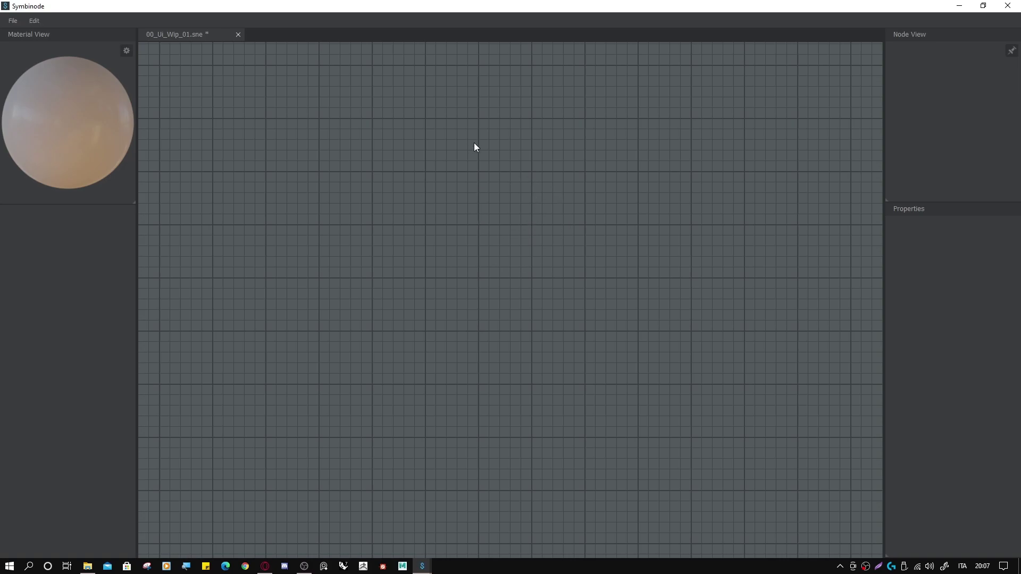
- Add a Normal output node to the empty node graph
right_click(497, 202)
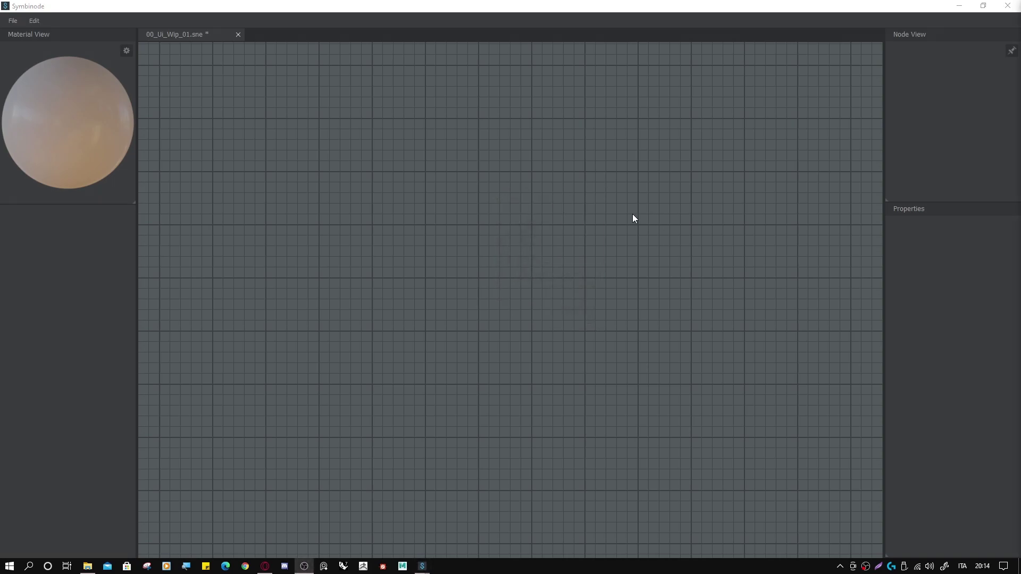
right_click(633, 214)
mouse_move(639, 218)
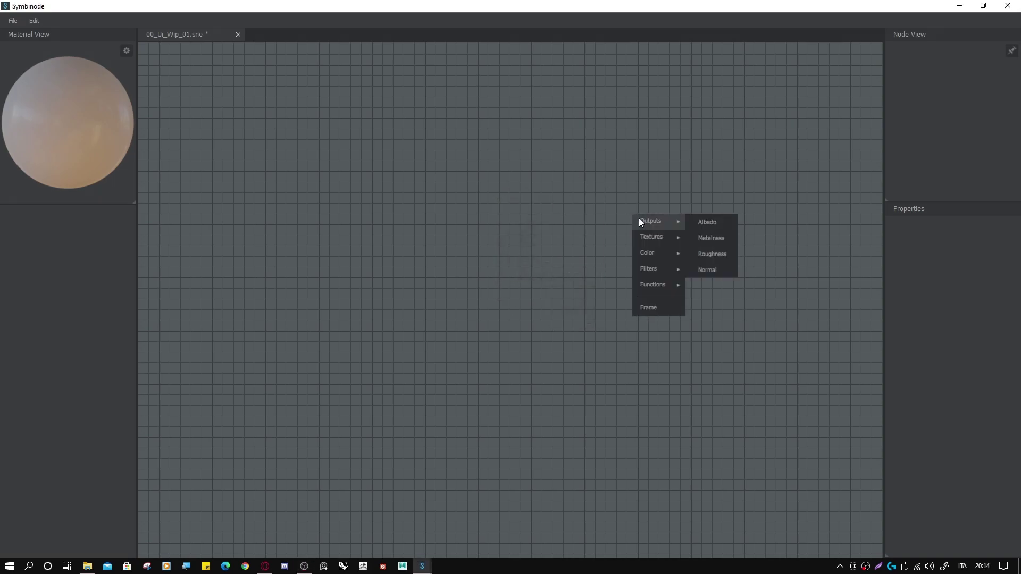
click(706, 270)
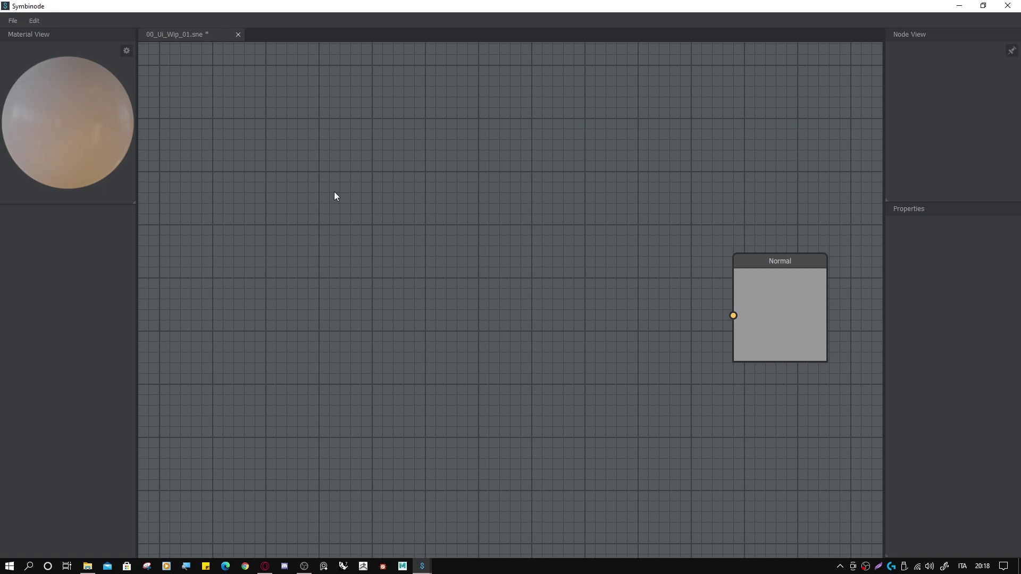
- Add a Polygon texture node to the graph, spaced well before the Normal output node
right_click(377, 217)
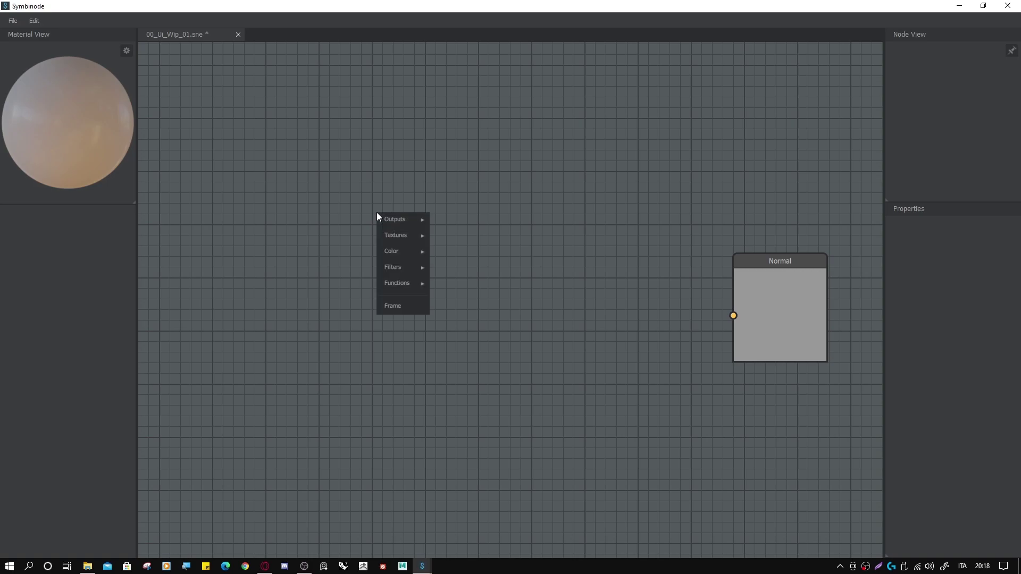
mouse_move(427, 243)
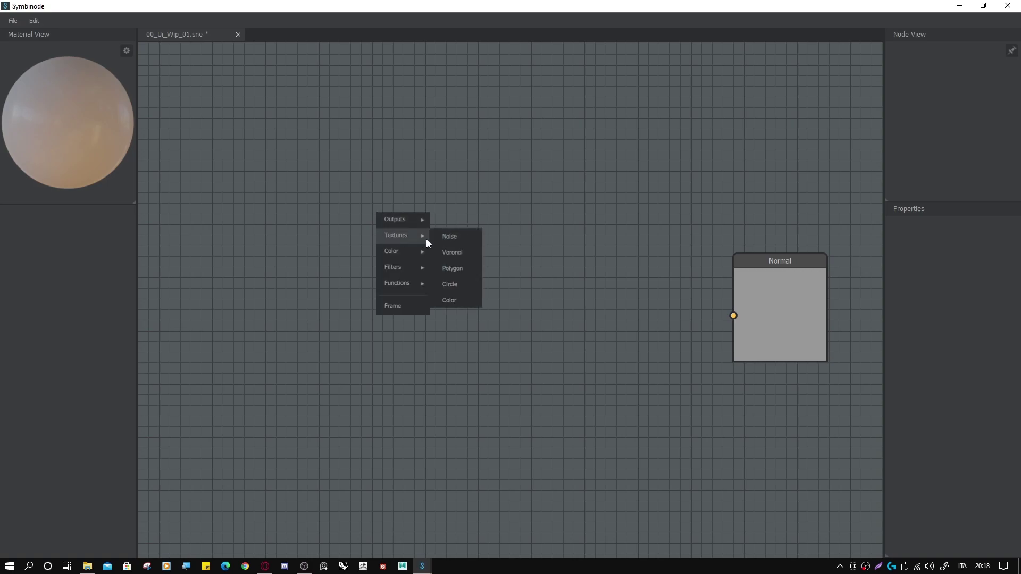
click(452, 269)
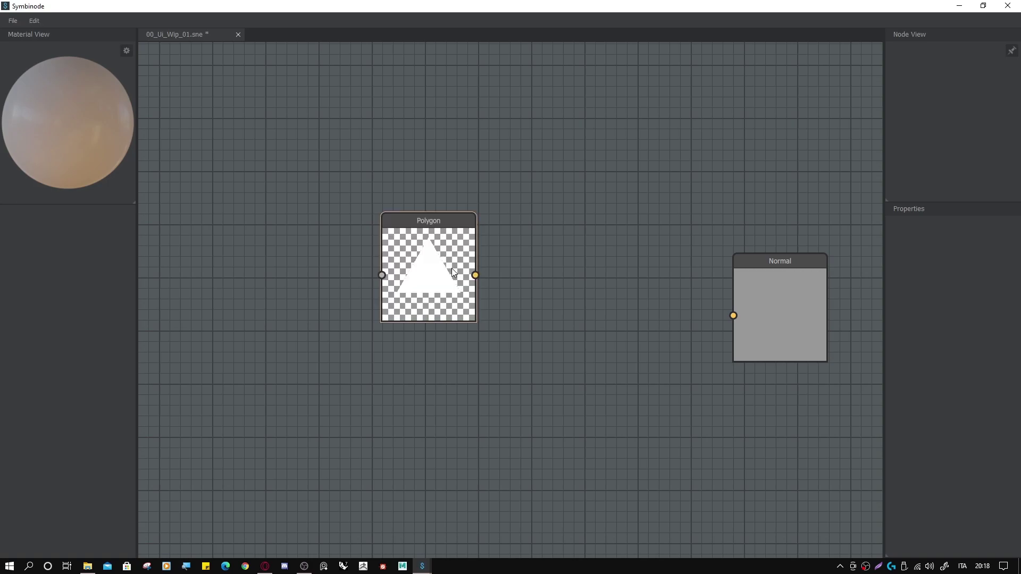
- Set the Polygon node to 6 sides, scale 0.5 and smooth 0.25, with Use alpha turned off
click(434, 247)
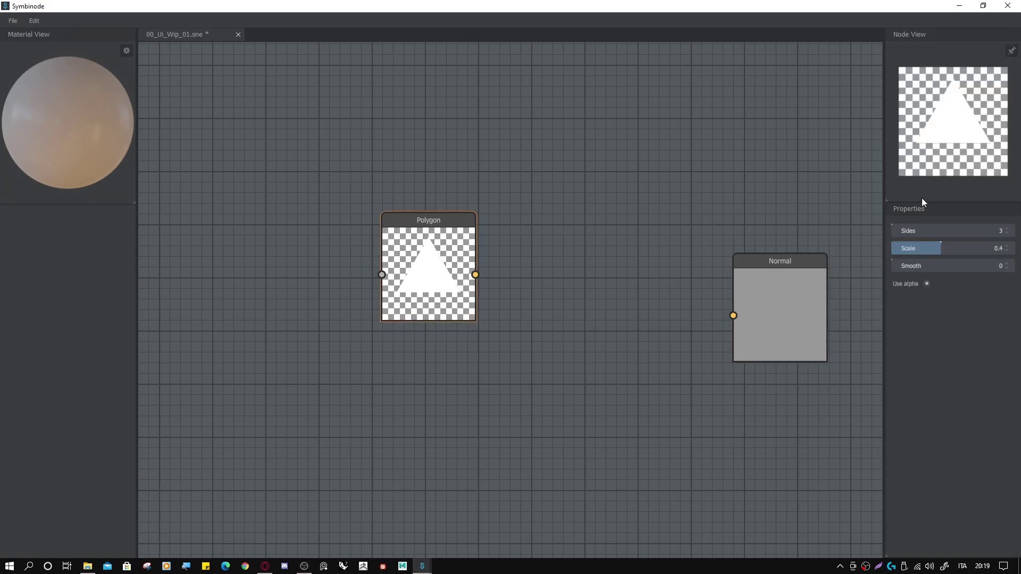
click(1007, 229)
click(1007, 230)
click(1007, 229)
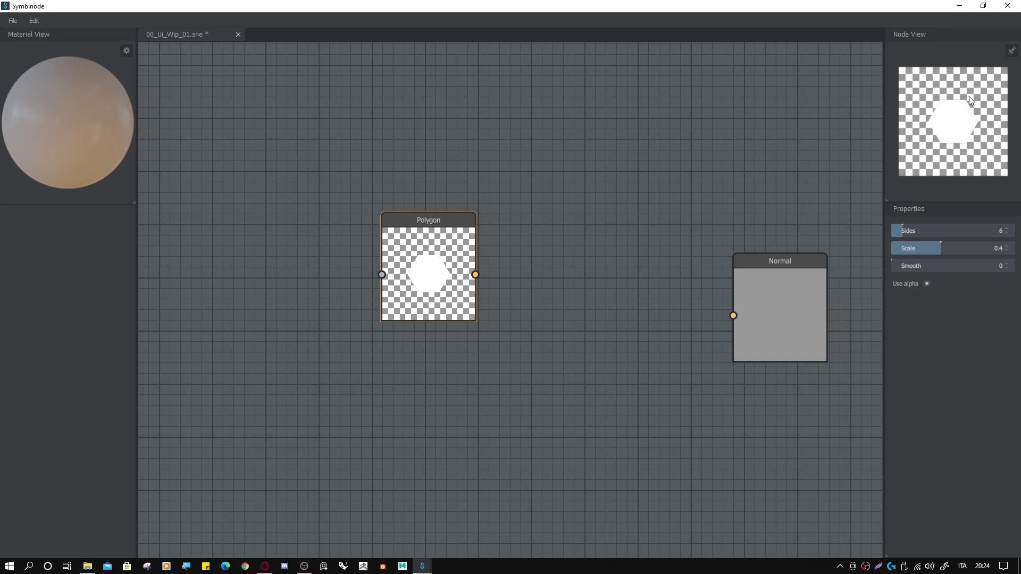
click(929, 282)
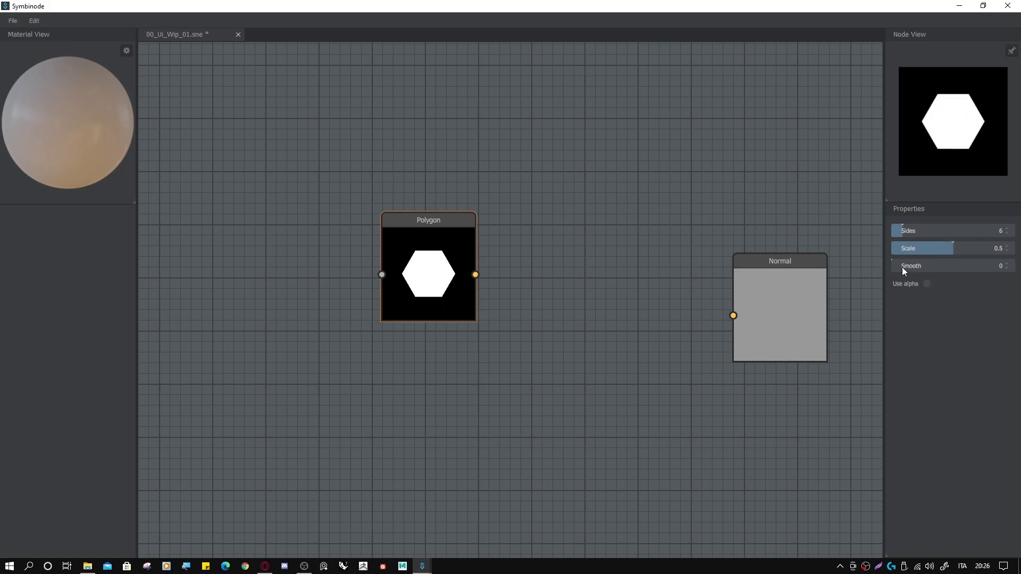
drag(900, 266, 923, 262)
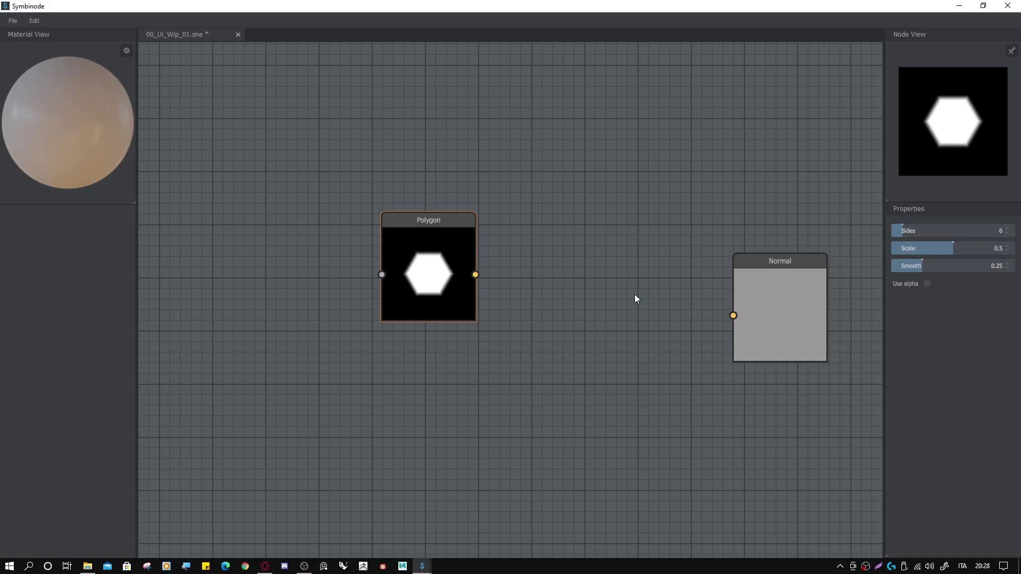
- Add a Tile function node, arrange it beside the Polygon node, and connect the Polygon output to the Tile's first input
right_click(516, 287)
mouse_move(535, 365)
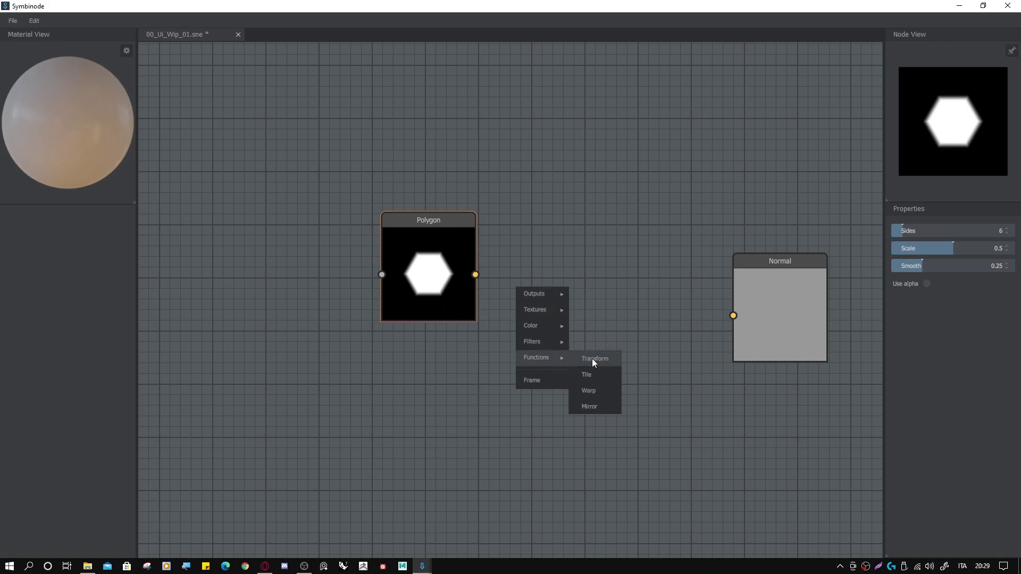
click(593, 376)
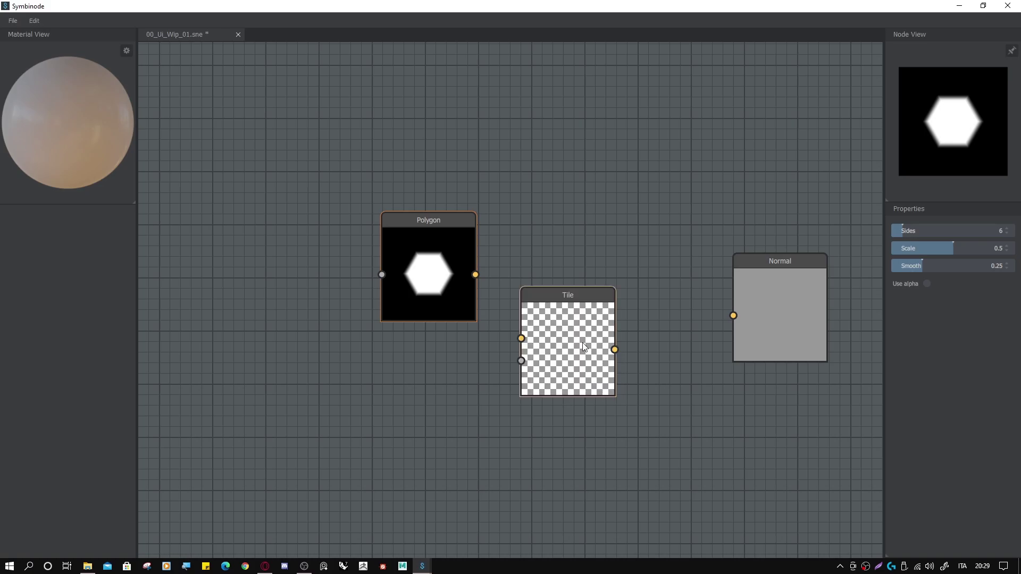
drag(556, 297, 550, 224)
drag(413, 216, 264, 154)
drag(561, 239, 430, 186)
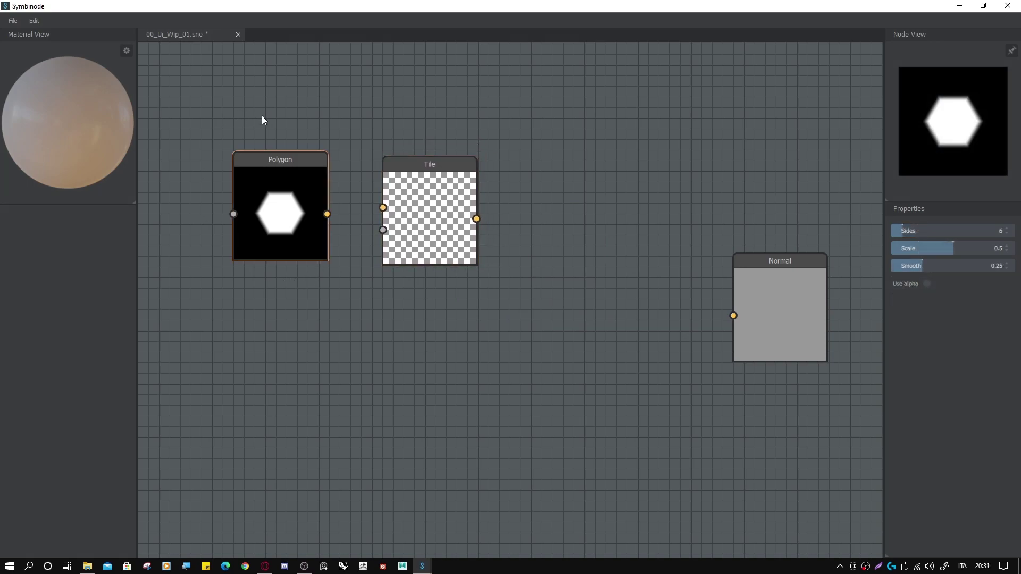
drag(327, 214, 383, 207)
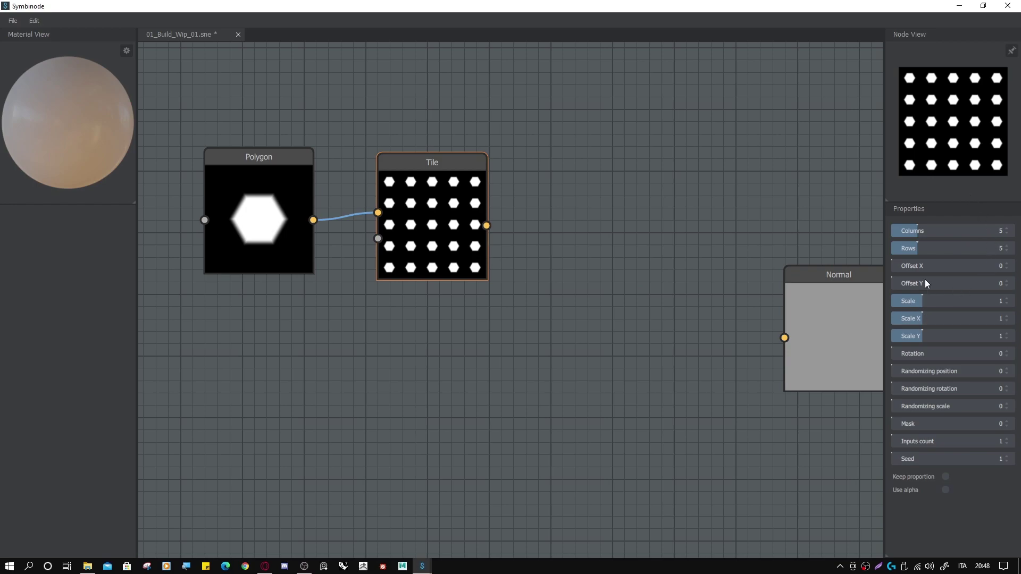
- Set the Tile node's Offset X to 0.5, Rotation to 90 and Scale to 2
drag(912, 267, 954, 266)
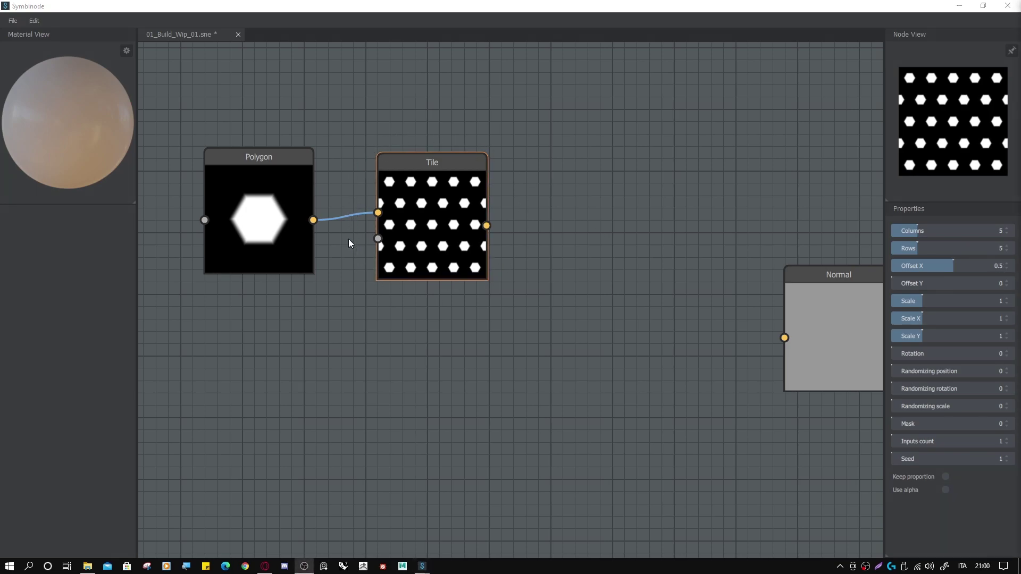
drag(899, 355, 925, 356)
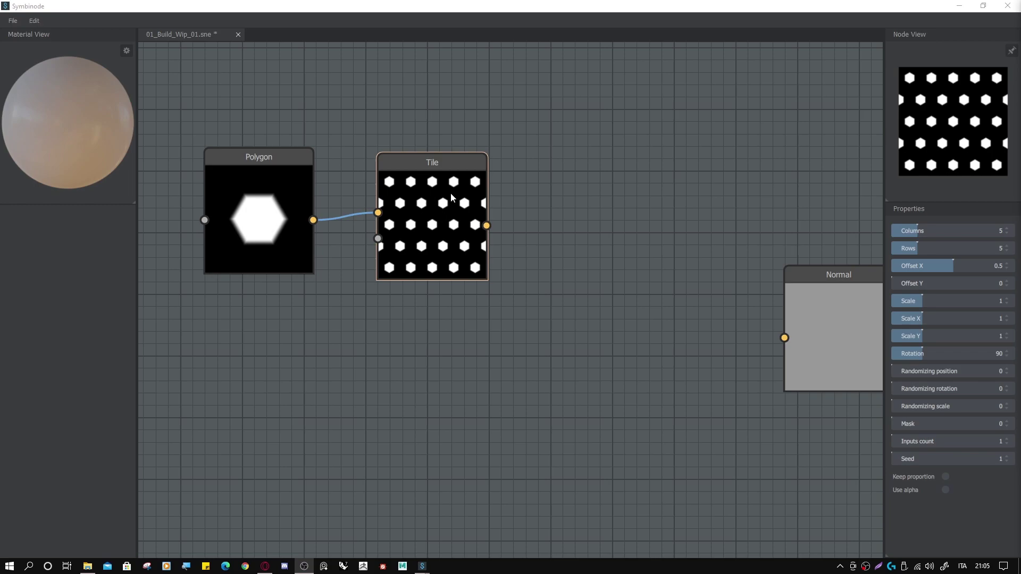
drag(920, 302, 953, 299)
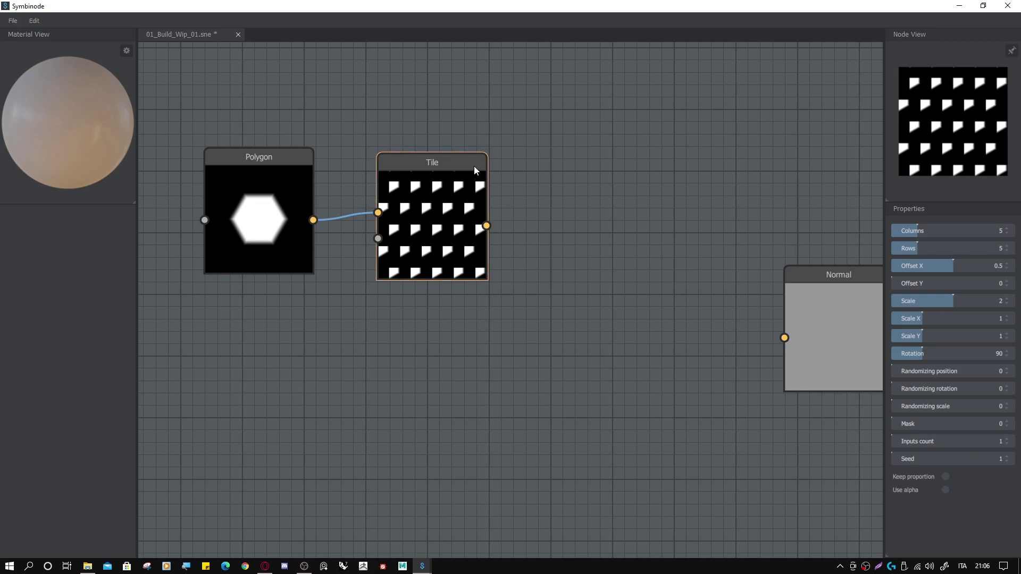
- Turn on Use alpha for the Polygon node, and set the Tile node to 7 columns, 7 rows and Scale X 1.14
click(262, 167)
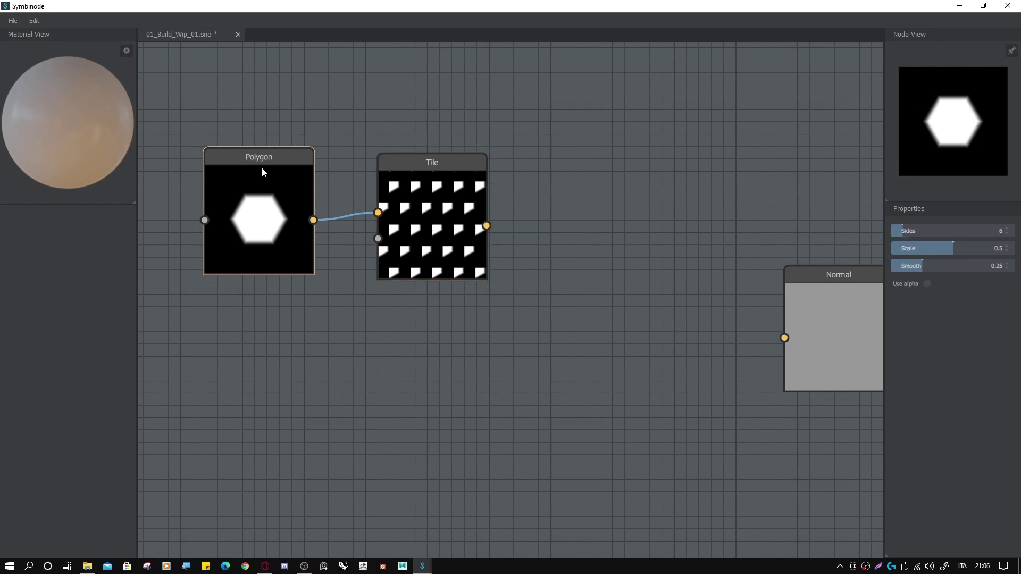
click(928, 283)
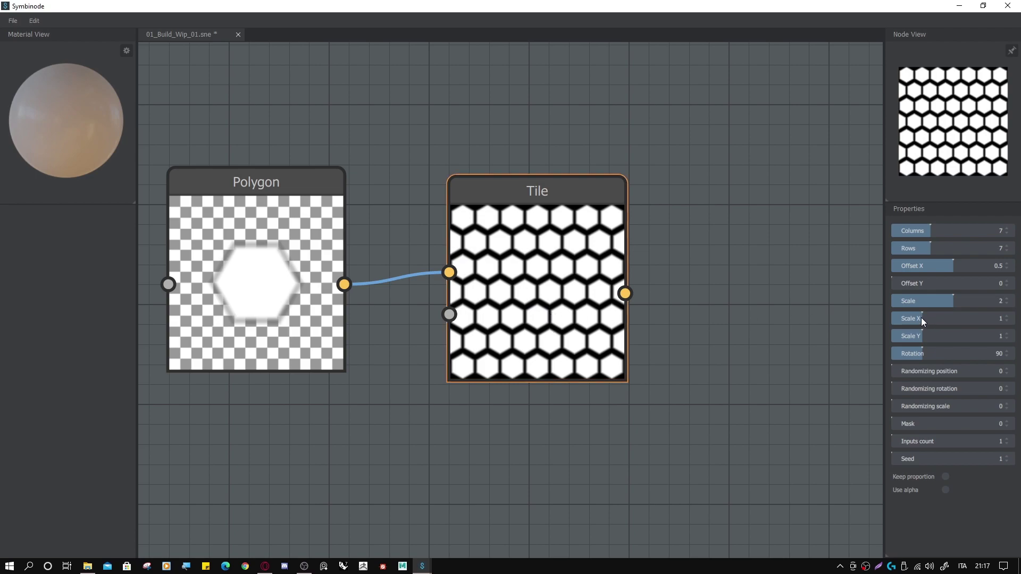
drag(921, 317, 927, 316)
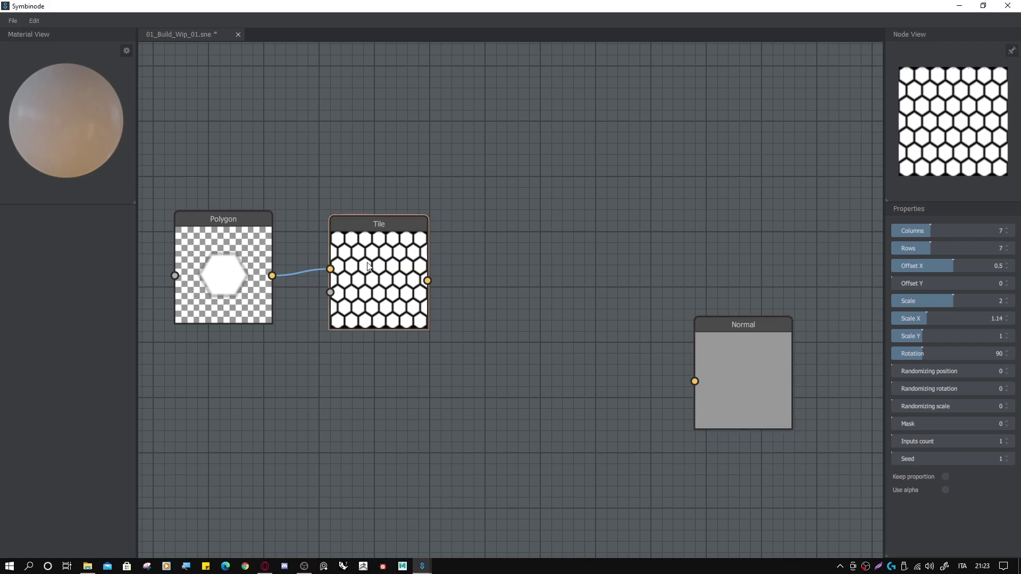
- Add a Normal Map filter node and wire it between the Tile output and the Normal output node
right_click(489, 317)
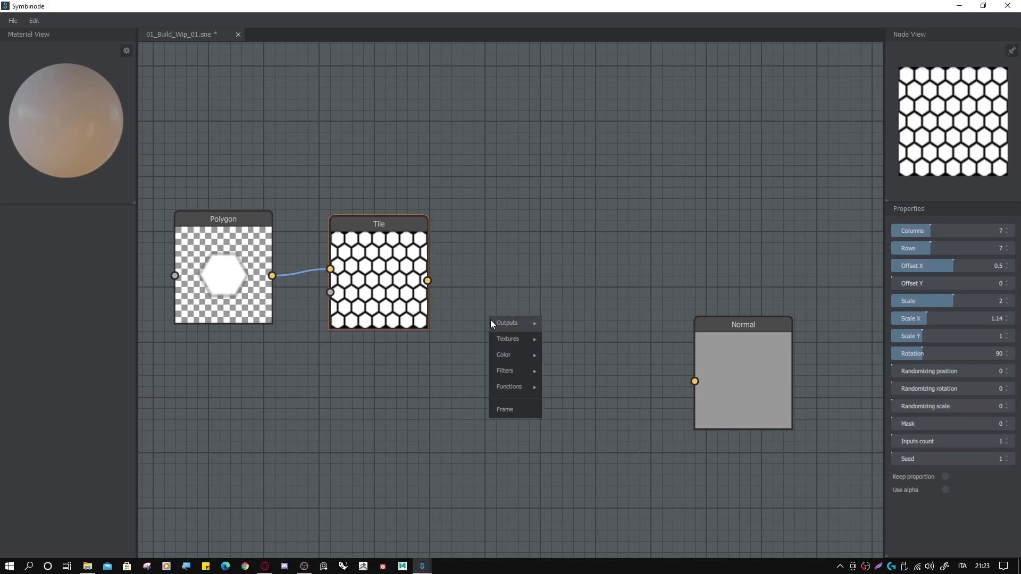
mouse_move(509, 372)
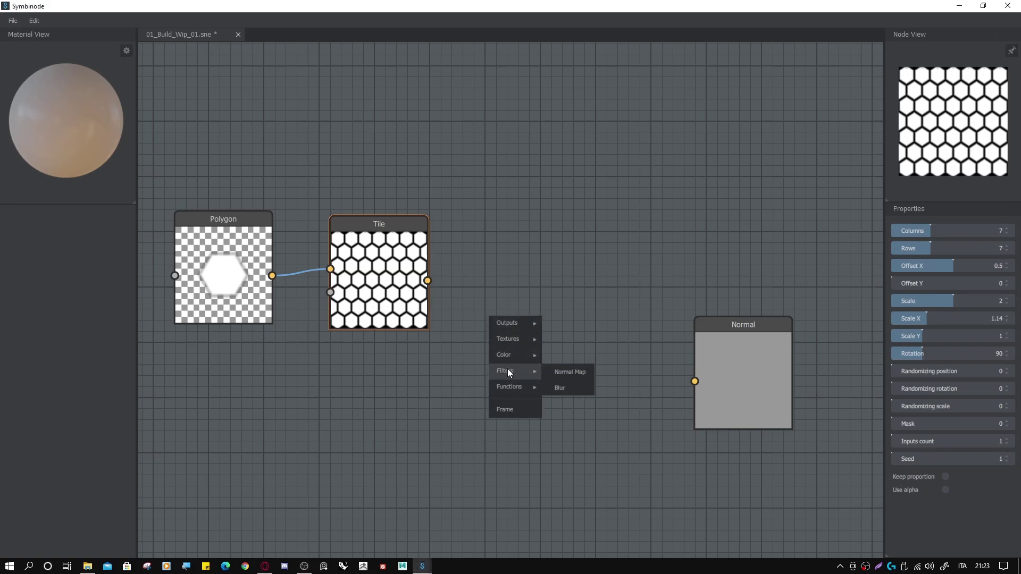
click(567, 372)
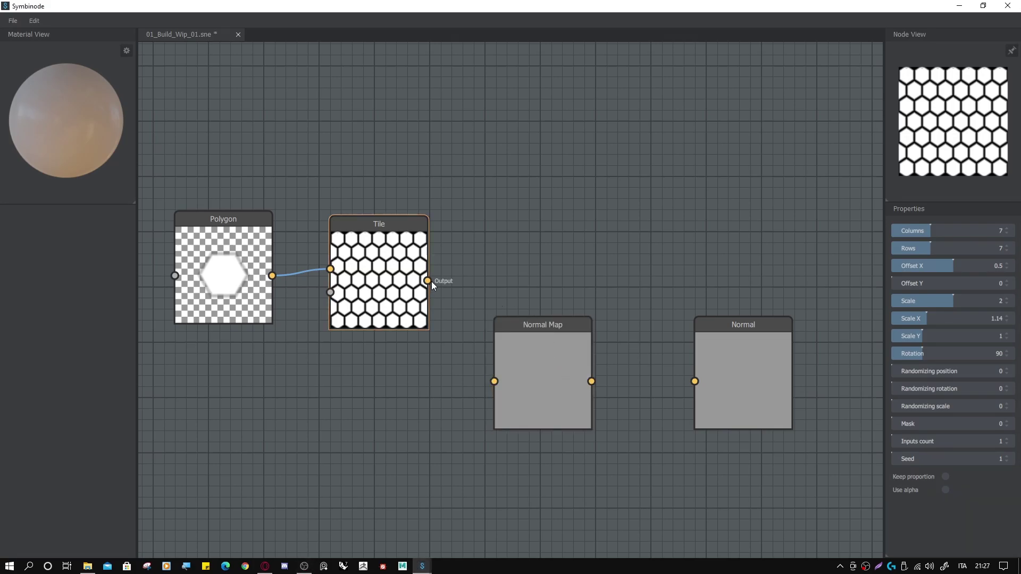
drag(458, 347, 494, 381)
drag(591, 381, 695, 381)
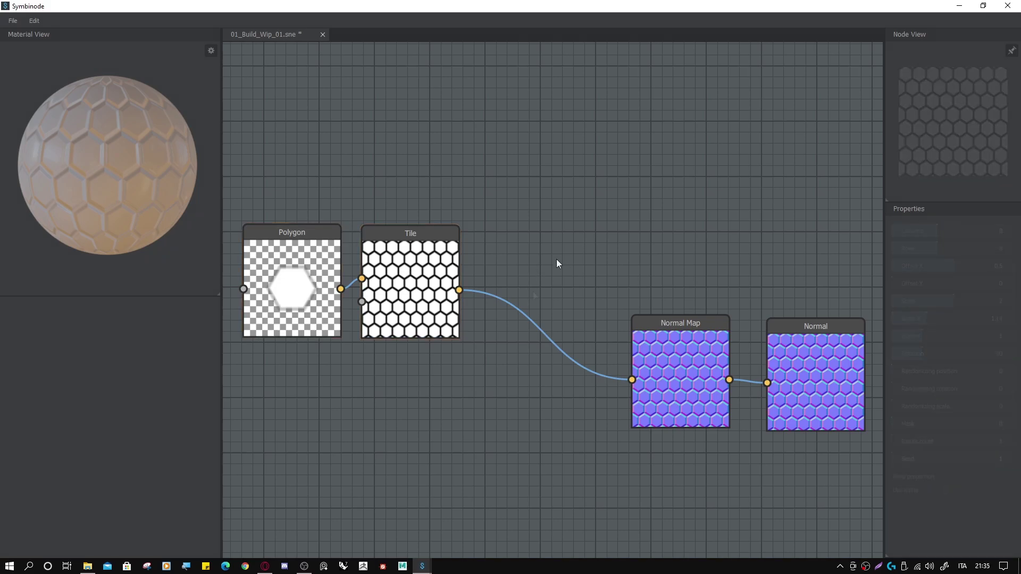
- Insert an Inverse color node between the Tile and Normal Map nodes, connecting both of its ends
right_click(530, 282)
mouse_move(543, 322)
click(606, 337)
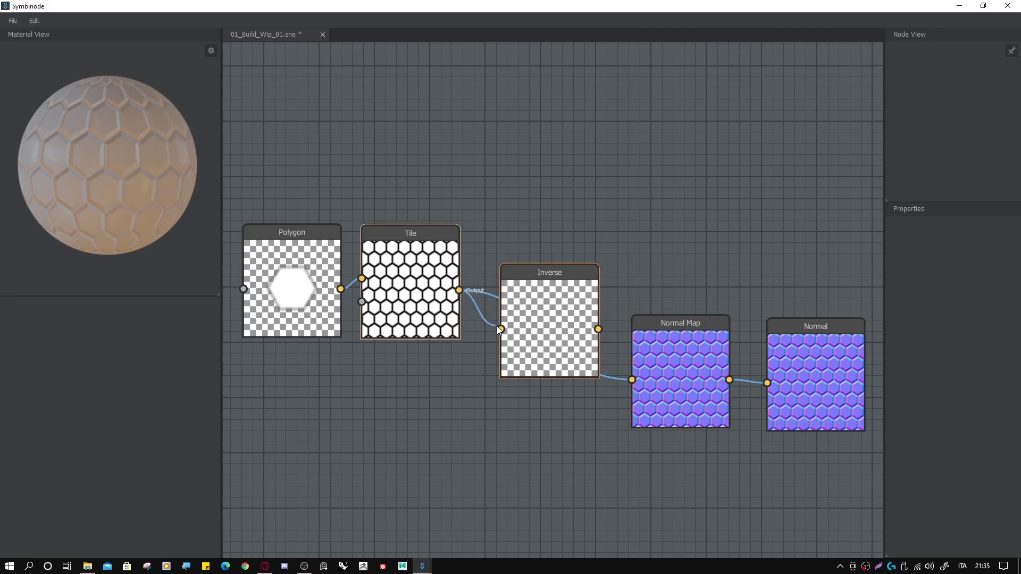
drag(502, 330, 500, 330)
drag(599, 328, 632, 380)
drag(570, 273, 553, 282)
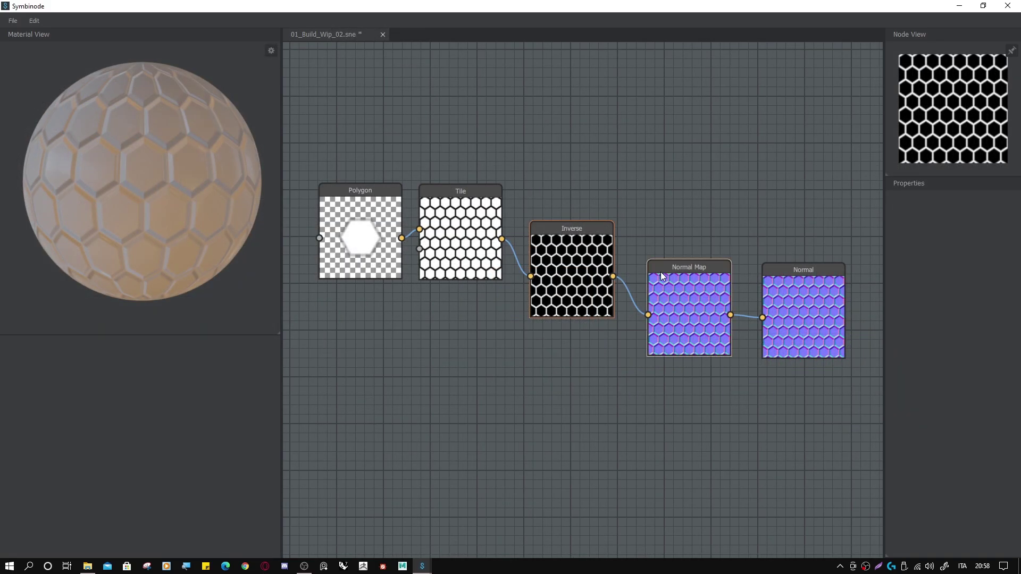
- Show the Normal Map node's properties
click(677, 288)
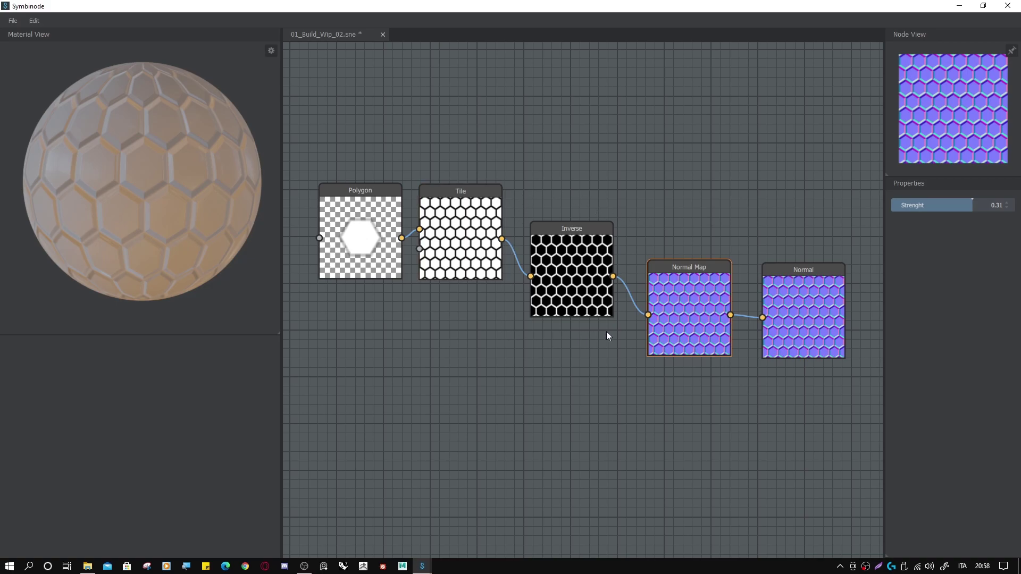
- Examine the hexagon relief on the preview sphere from different angles and distances, along with the node graph layout
drag(651, 305, 652, 304)
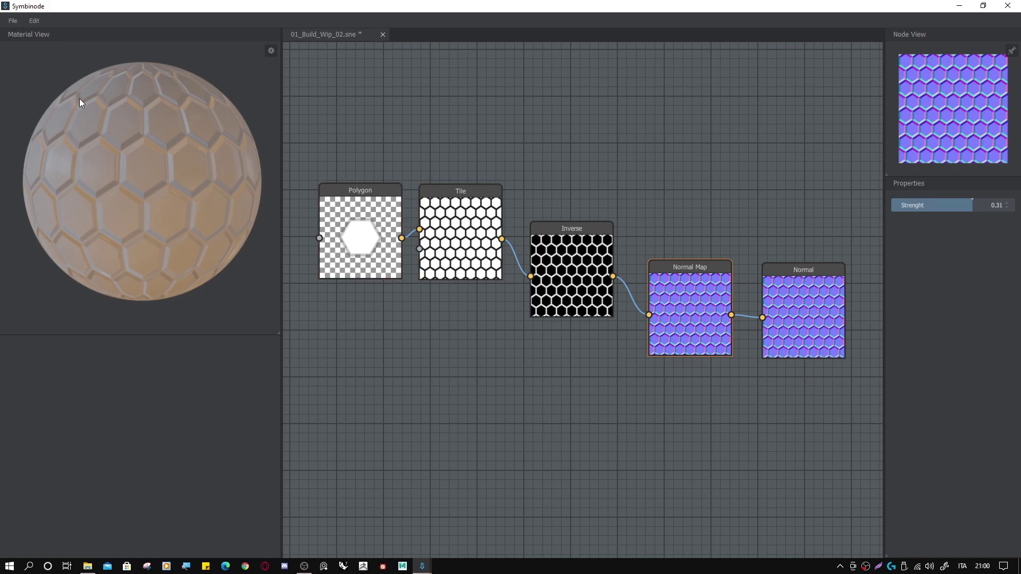
drag(110, 98, 222, 245)
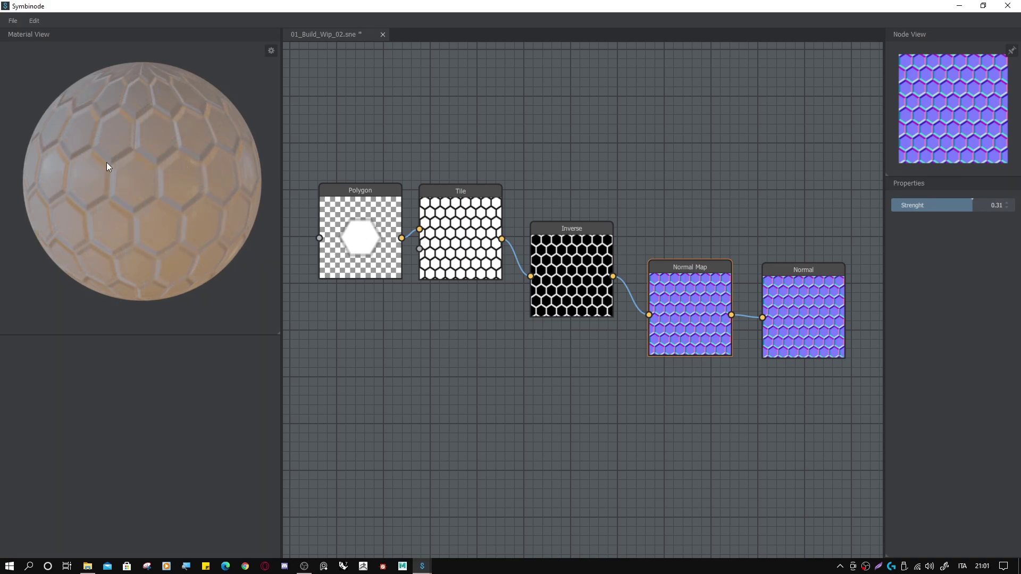
drag(173, 129, 151, 142)
scroll(151, 141, down, 2)
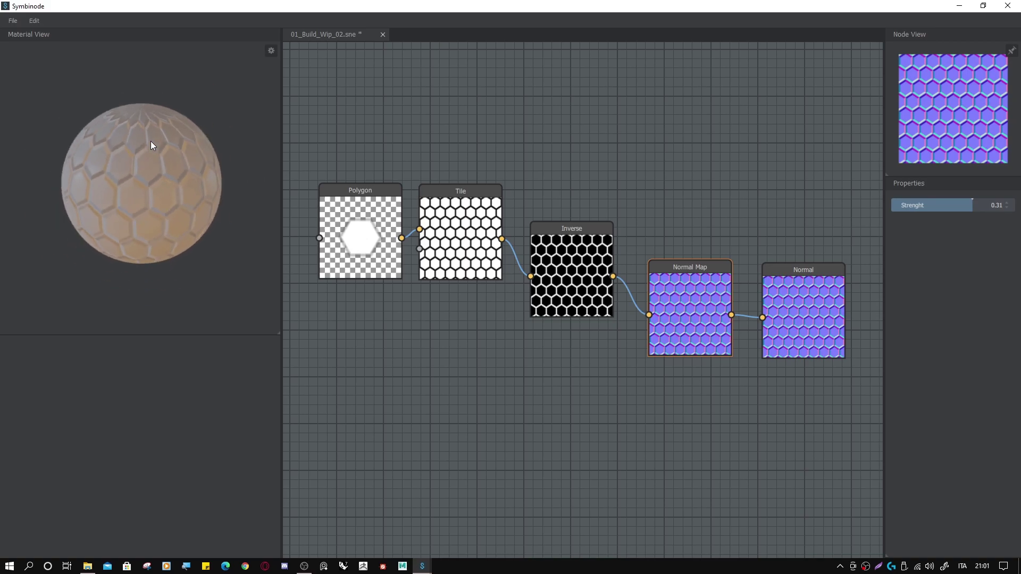
scroll(151, 142, down, 1)
scroll(151, 142, up, 2)
middle_drag(151, 141, 165, 174)
mouse_move(165, 174)
mouse_down()
mouse_move(155, 121)
mouse_move(159, 161)
mouse_up()
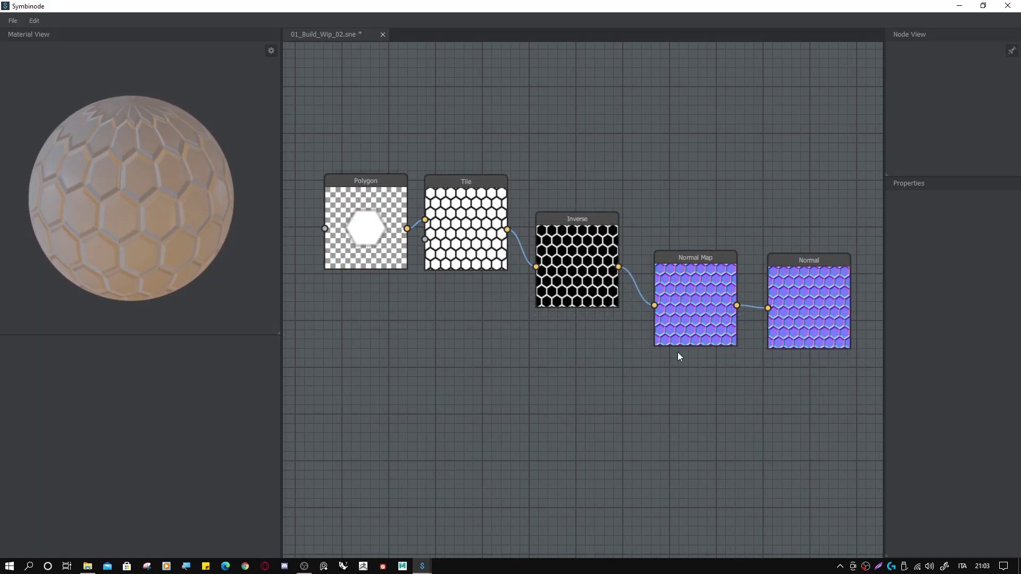
mouse_move(634, 130)
middle_down()
mouse_move(611, 165)
mouse_move(640, 131)
mouse_move(656, 129)
mouse_move(636, 145)
middle_up()
scroll(636, 152, down, 5)
scroll(636, 153, up, 5)
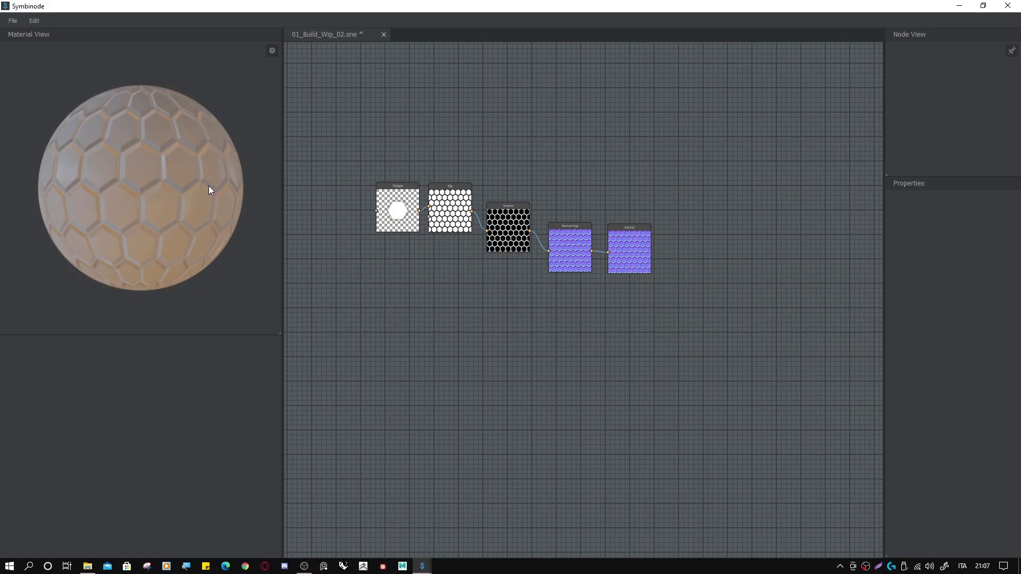
middle_drag(70, 154, 335, 163)
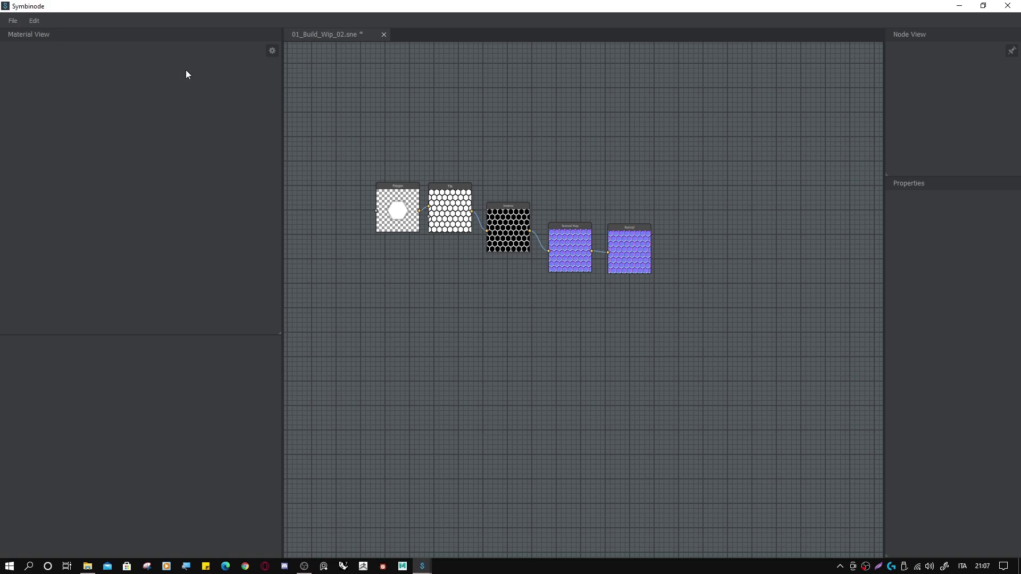
- Try the material preview on the Cube mesh, and return the preview to the Sphere mesh
click(272, 51)
click(240, 72)
click(221, 99)
click(238, 73)
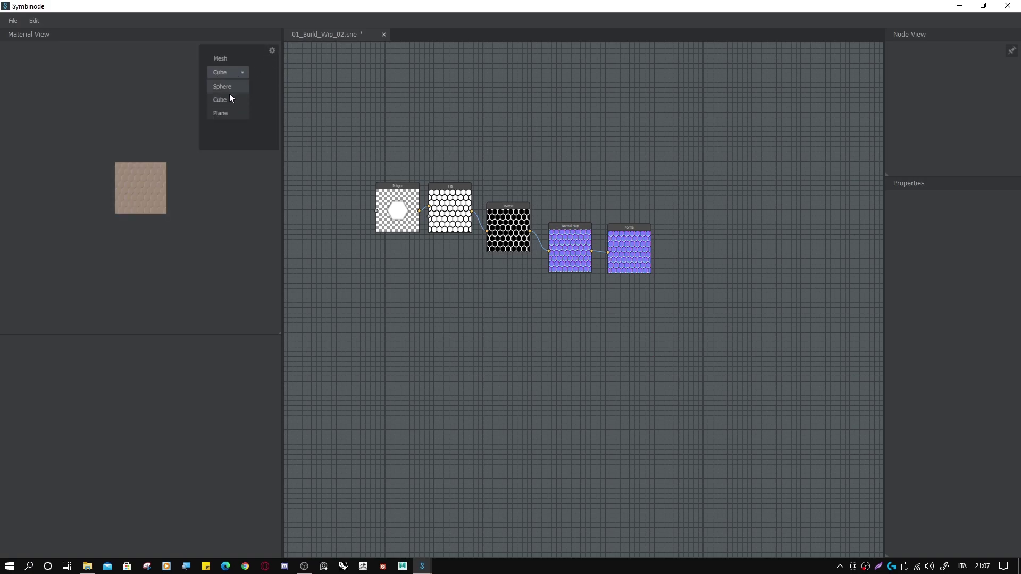
click(230, 87)
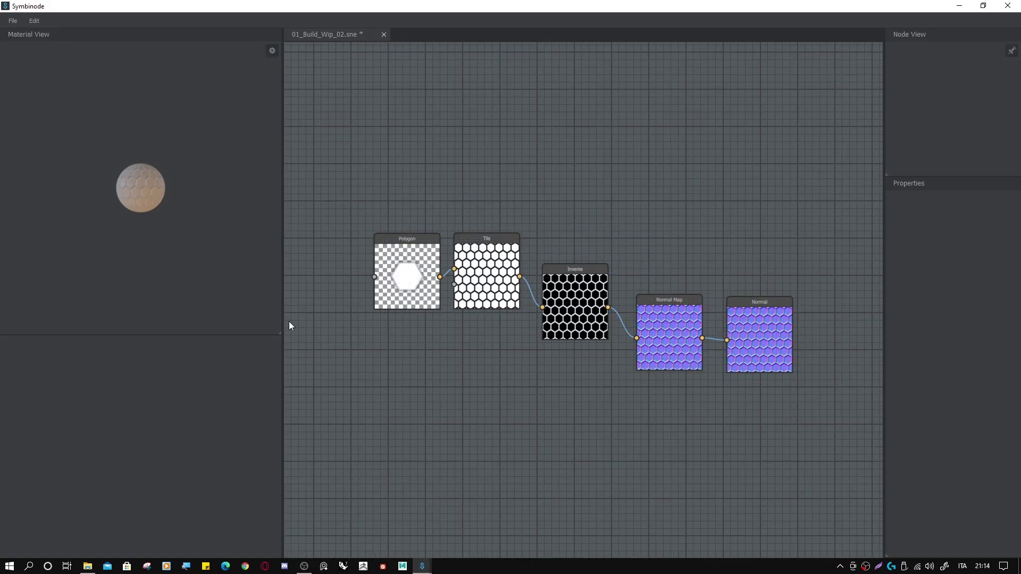
- Add a Color texture node in the empty area beneath the Tile node and place a duplicate of it directly below
scroll(560, 190, up, 2)
scroll(466, 179, down, 3)
middle_drag(425, 155, 929, 208)
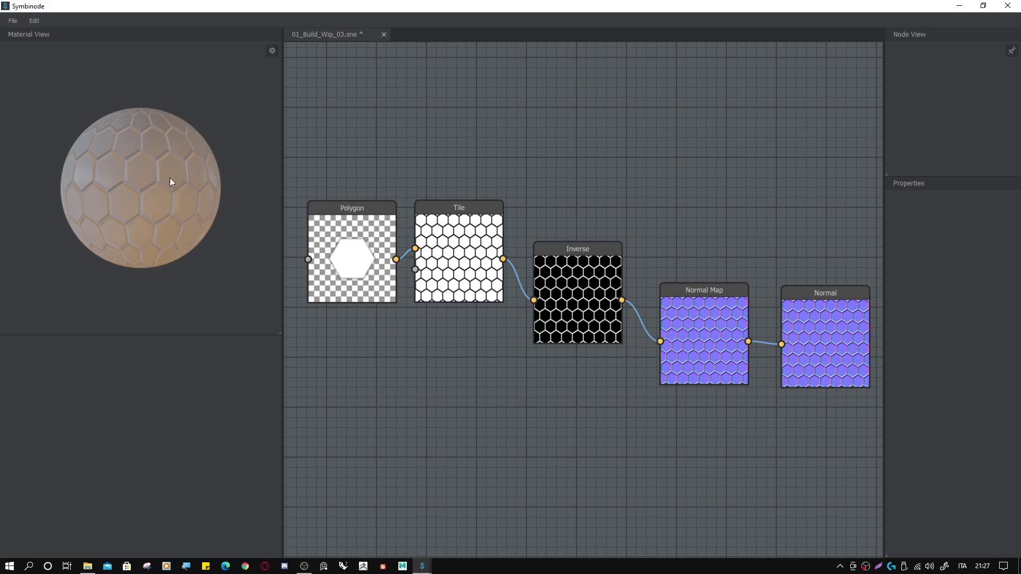
middle_drag(494, 493, 489, 399)
right_click(448, 322)
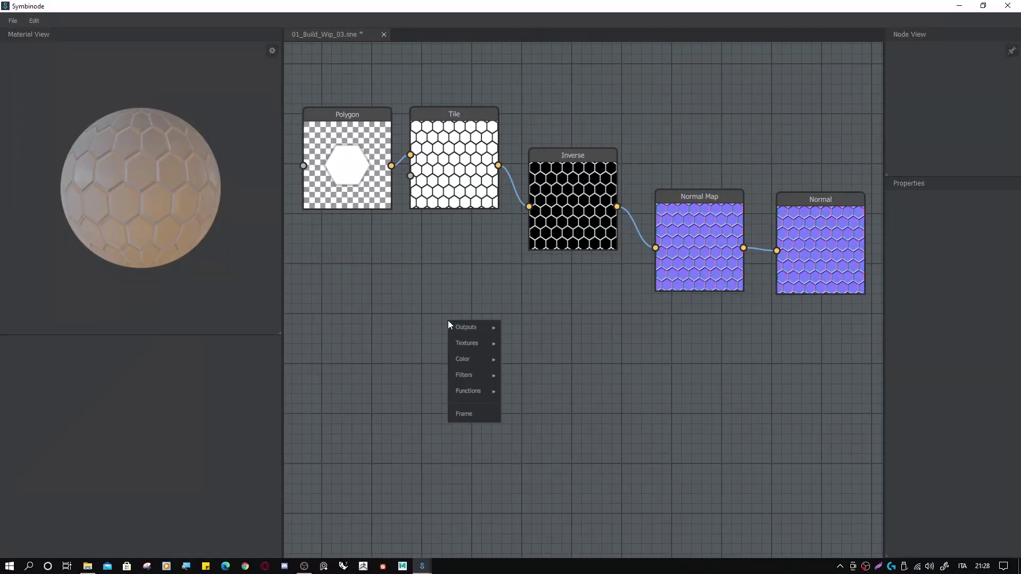
mouse_move(461, 342)
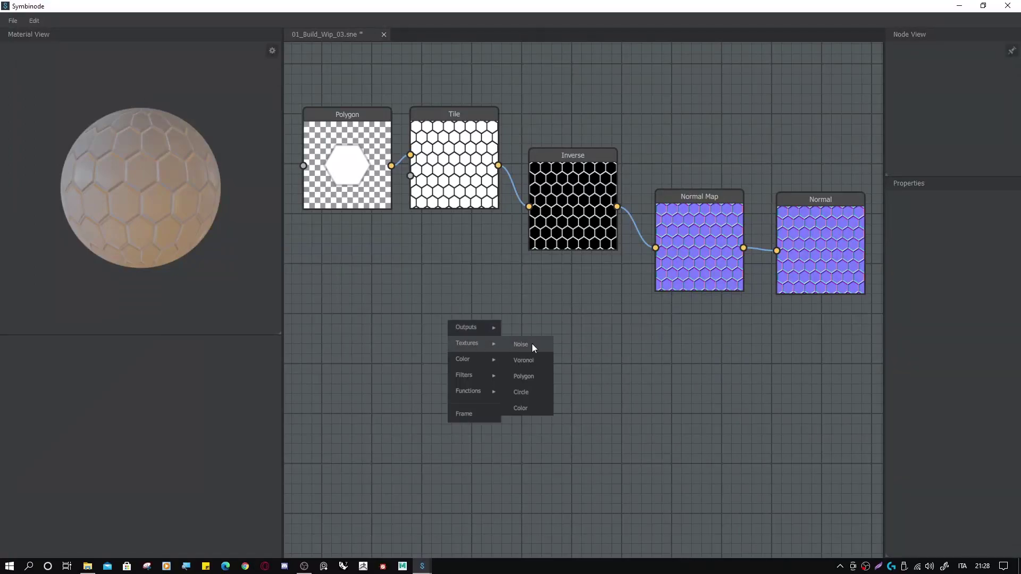
click(529, 407)
drag(494, 371, 437, 355)
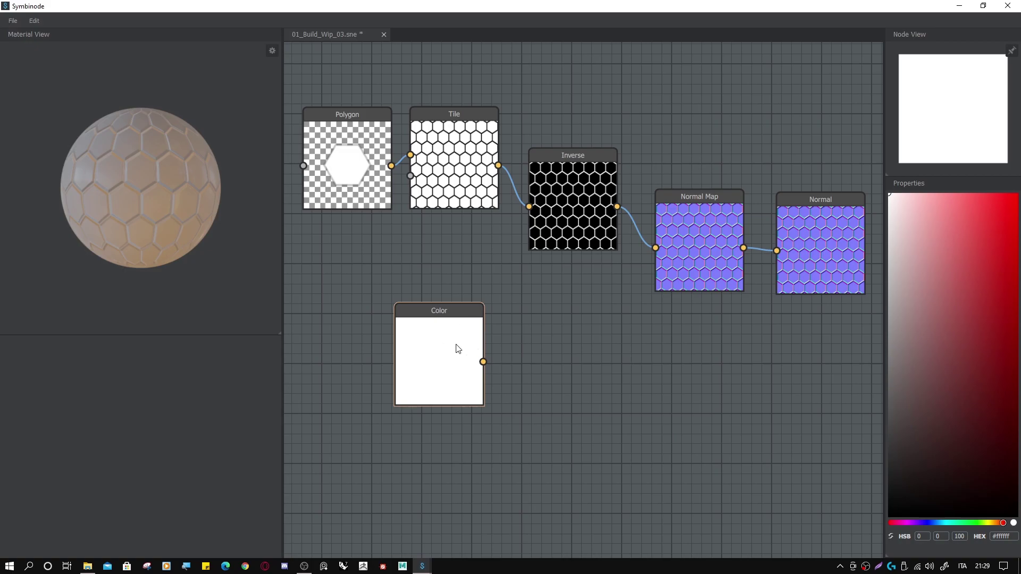
key(ctrl+d)
drag(456, 346, 453, 470)
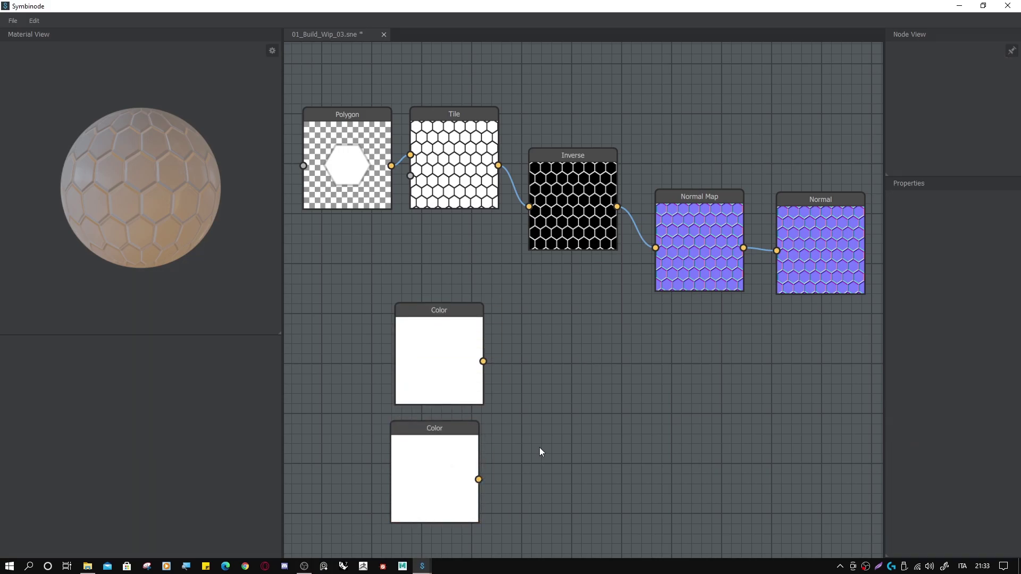
- Set the upper Color node to dark brown #463030 and the lower Color node to an ochre yellow
click(441, 328)
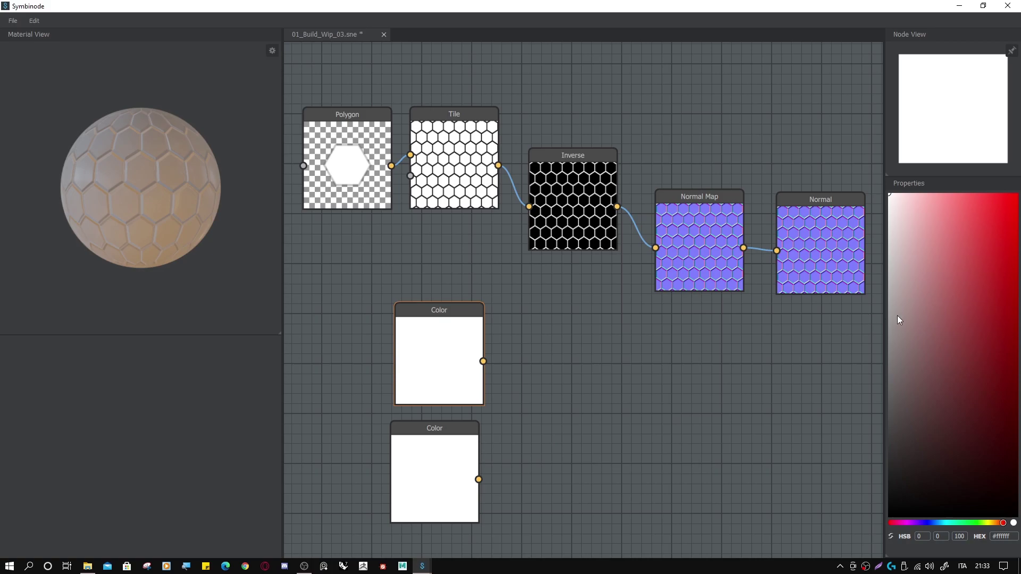
drag(918, 326, 933, 413)
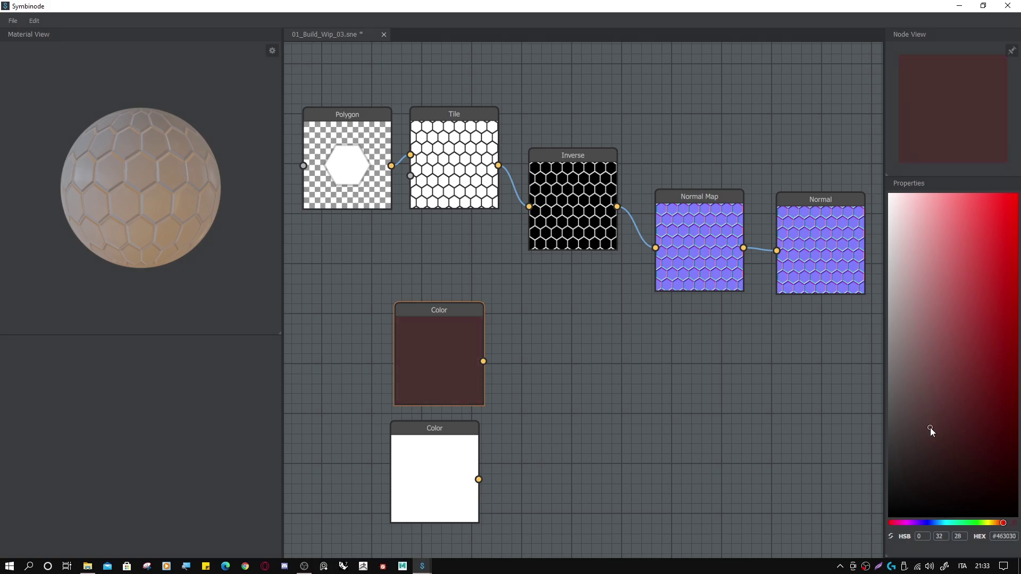
click(414, 471)
click(990, 523)
click(1005, 269)
drag(1005, 271, 1000, 284)
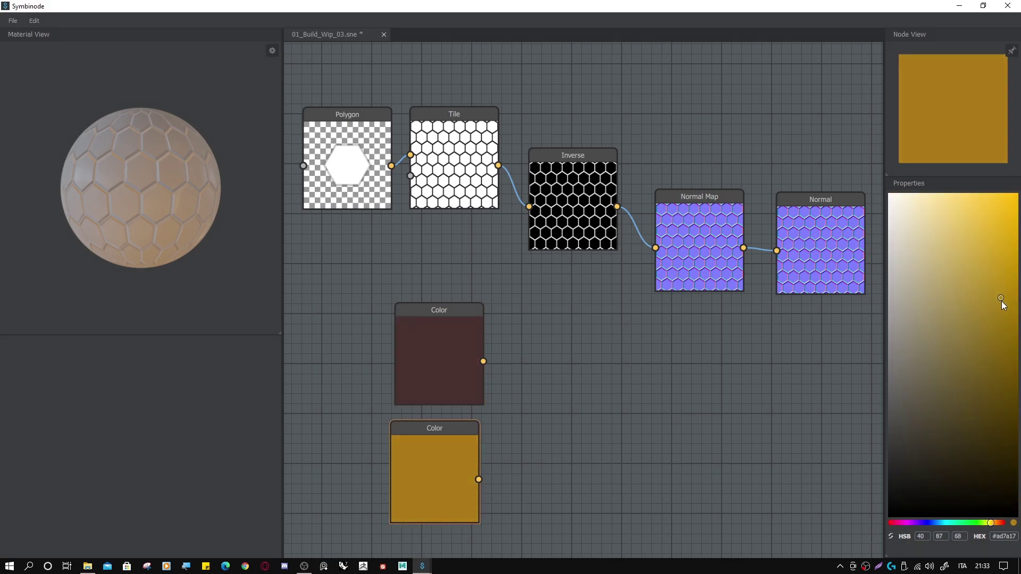
click(691, 372)
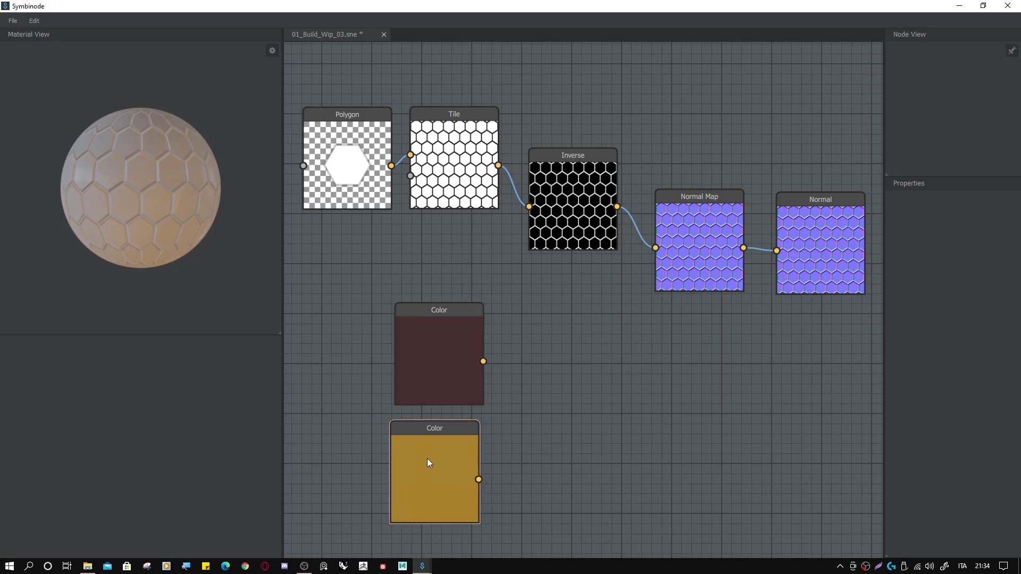
- Add a Mix color node, wiring the brown Color node to its Background input and the ochre Color node to its second input
right_click(606, 378)
mouse_move(626, 416)
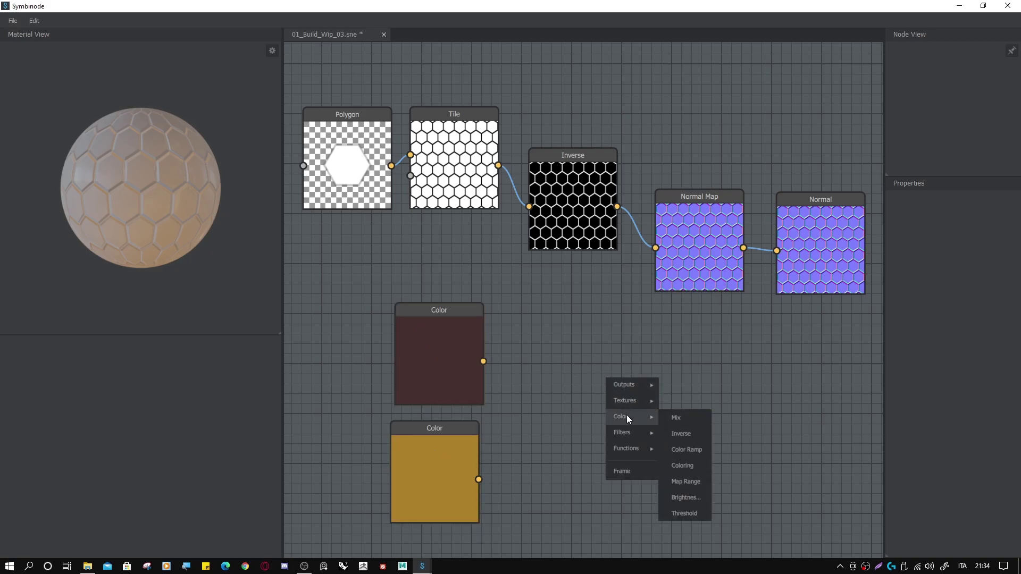
click(675, 419)
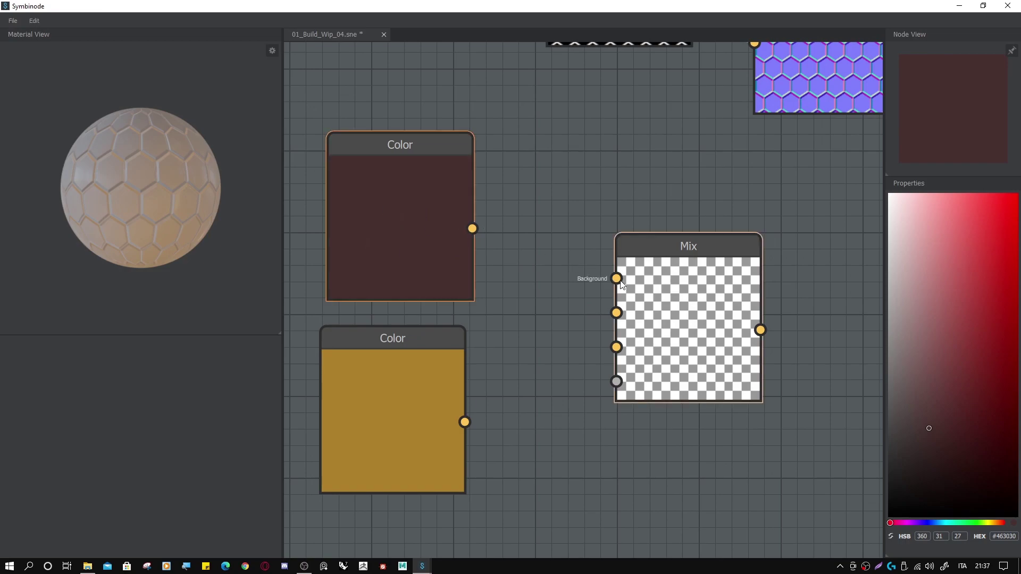
drag(473, 229, 617, 279)
drag(465, 421, 617, 313)
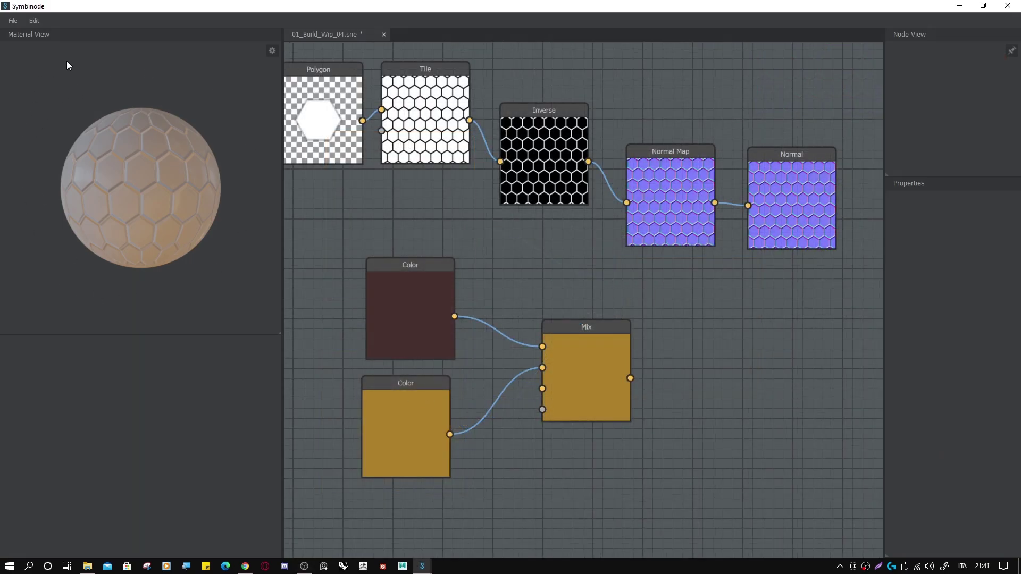
- Add an Albedo output node fed by the Mix node, and connect the Tile output to the Mix node's third input
right_click(745, 350)
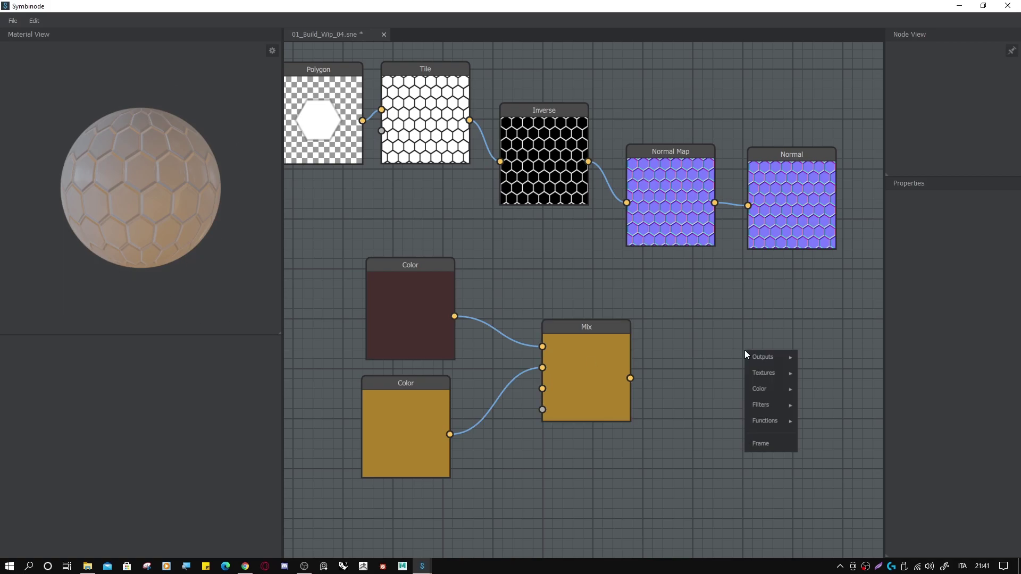
mouse_move(780, 350)
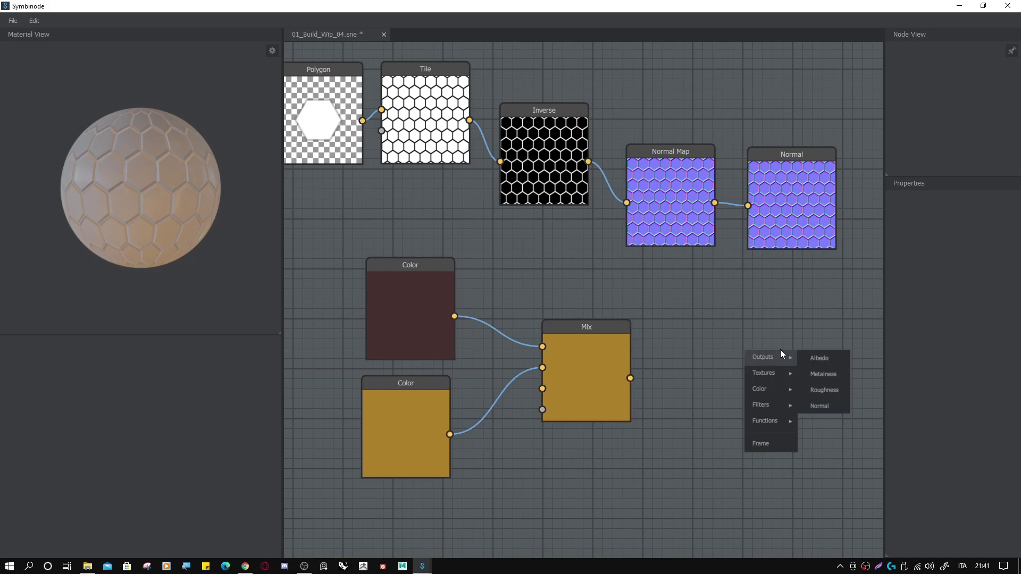
click(821, 359)
drag(630, 378, 749, 410)
drag(783, 356, 786, 335)
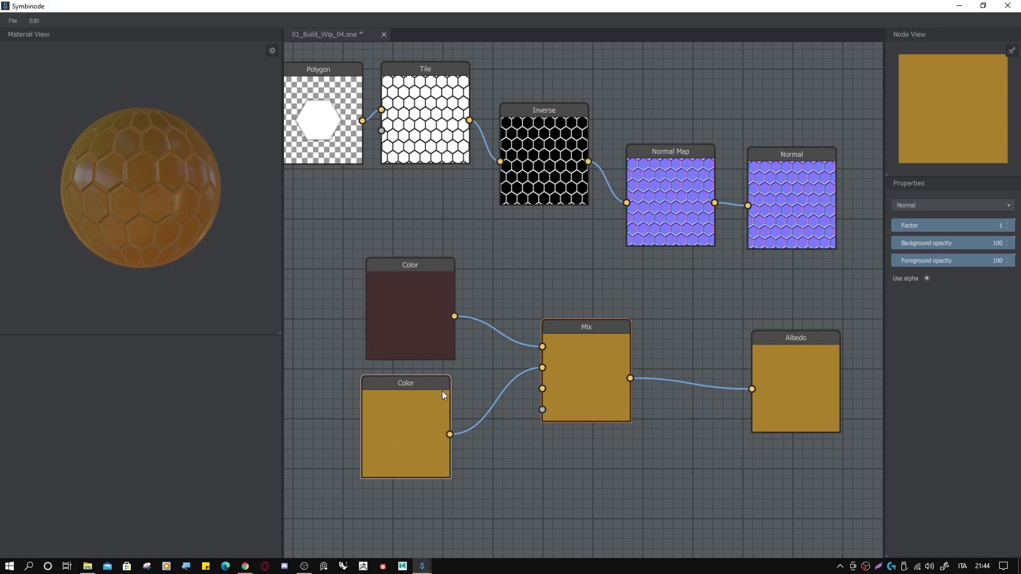
drag(470, 121, 541, 388)
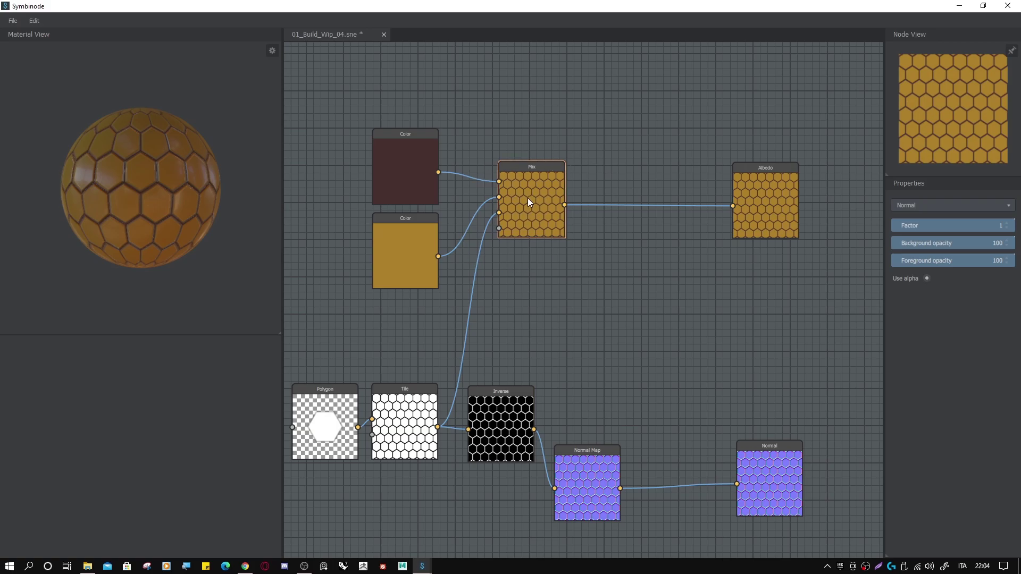
- Duplicate the Mix node and insert the copy before the Albedo output, feeding the first Mix into its Background input
key(ctrl+d)
drag(533, 199, 649, 195)
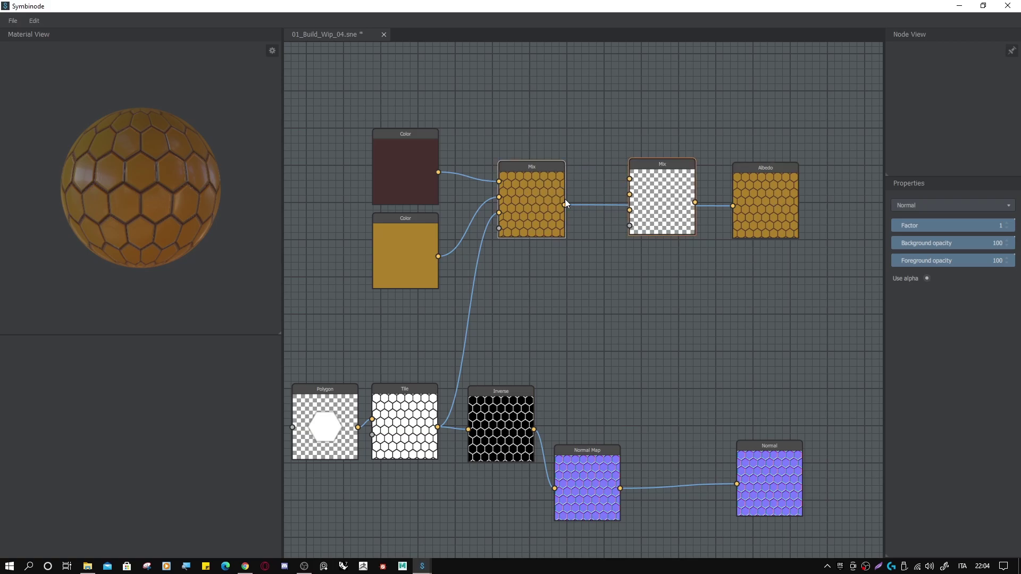
drag(565, 204, 629, 180)
drag(629, 177, 655, 225)
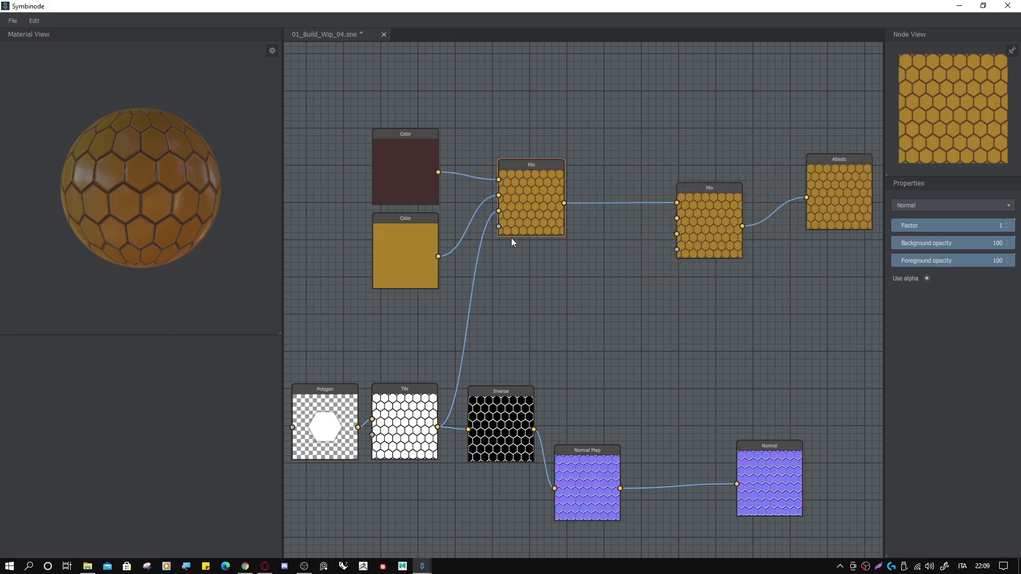
click(677, 219)
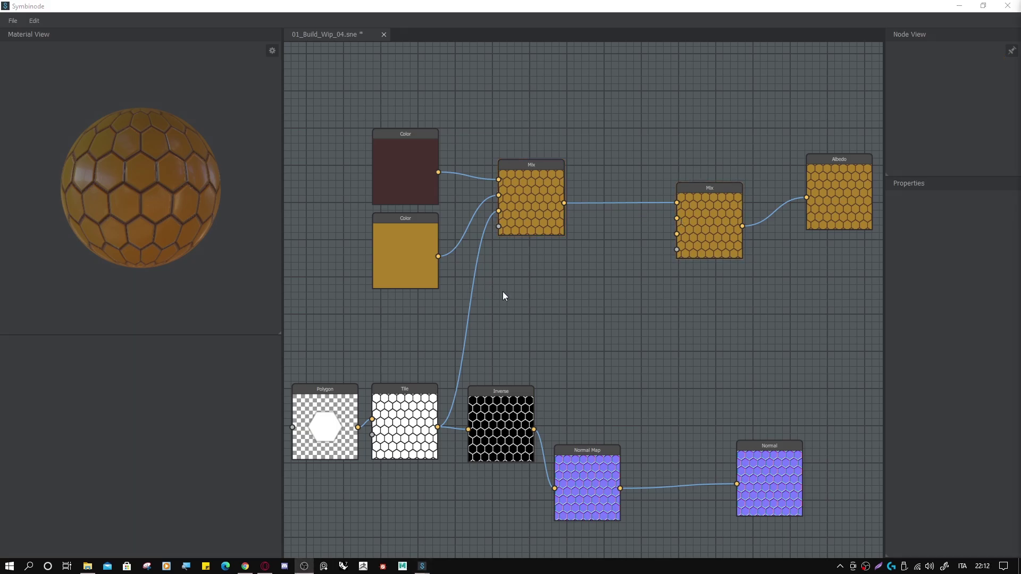
- Add a Noise texture node, wire it to the second Mix node's second input, and set its Persistence to 0.64
right_click(503, 291)
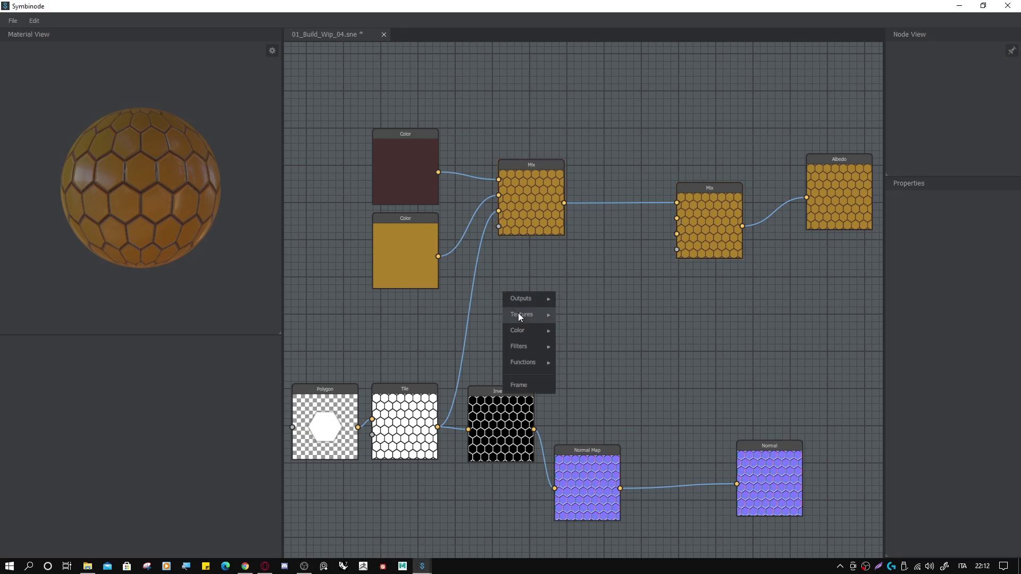
mouse_move(519, 316)
click(569, 312)
drag(572, 336, 676, 218)
drag(548, 318, 544, 300)
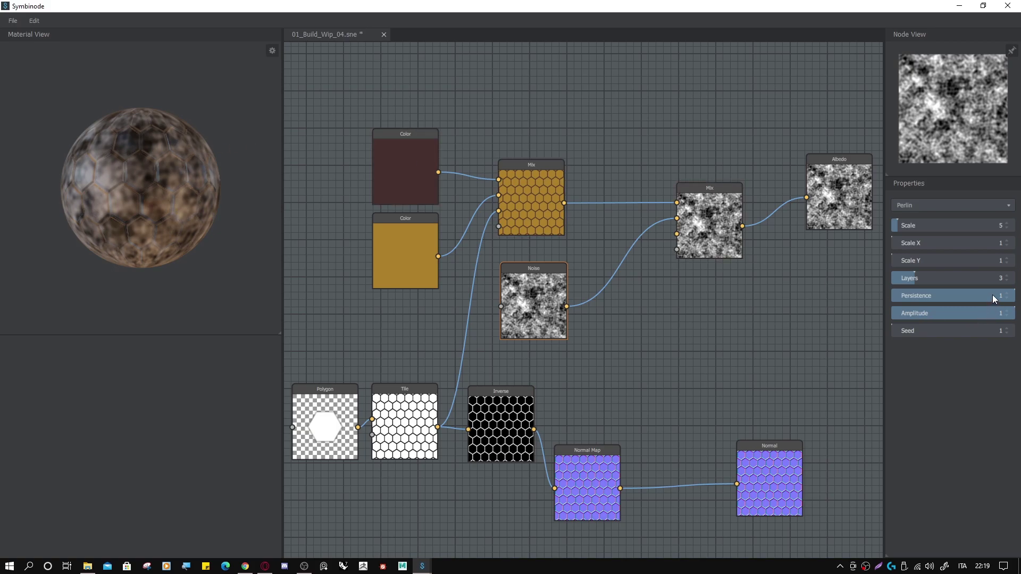
drag(978, 298, 968, 298)
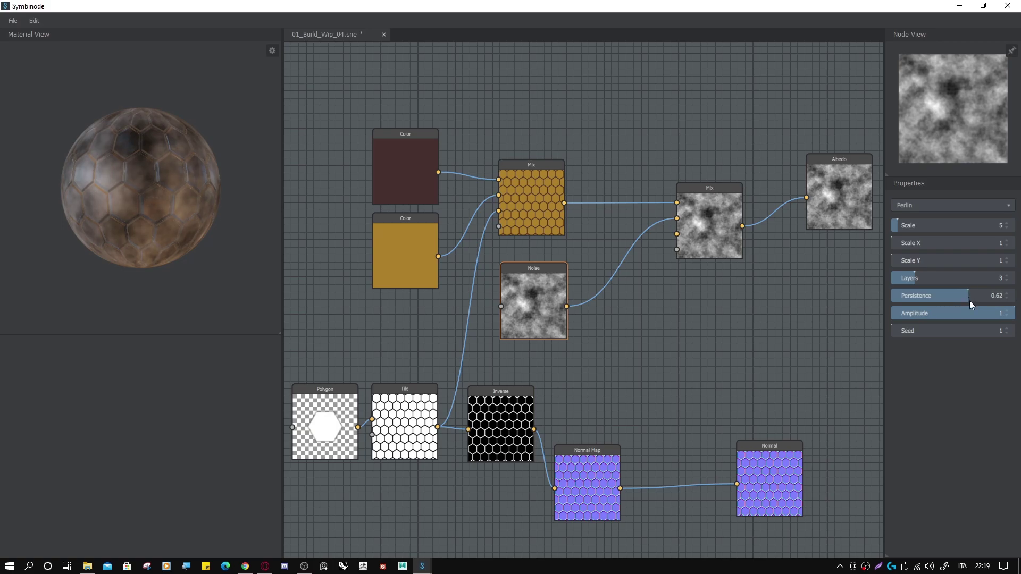
click(980, 314)
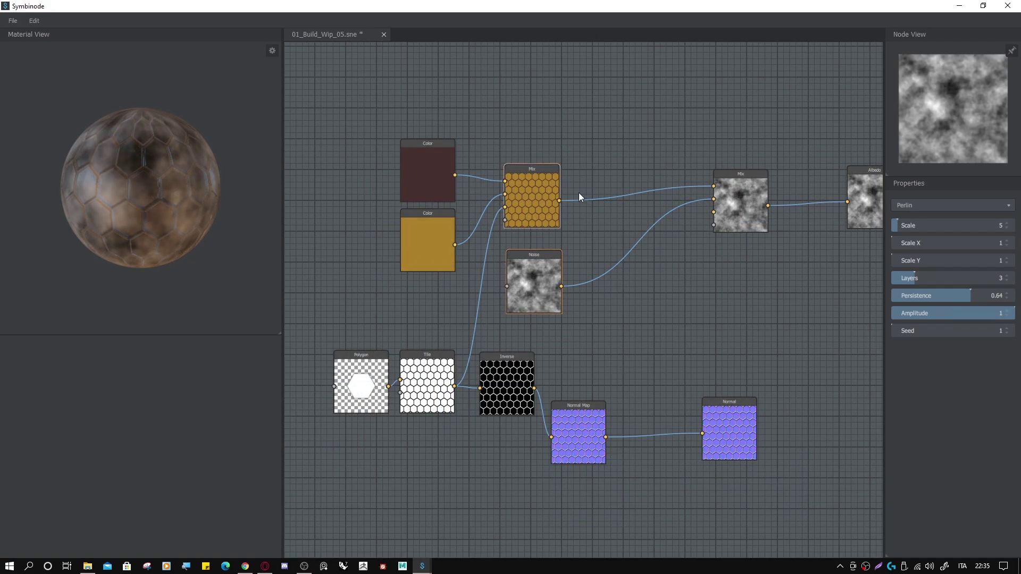
- Set the second Mix node's blend mode to Darken and lower its Factor to 0.58
click(747, 184)
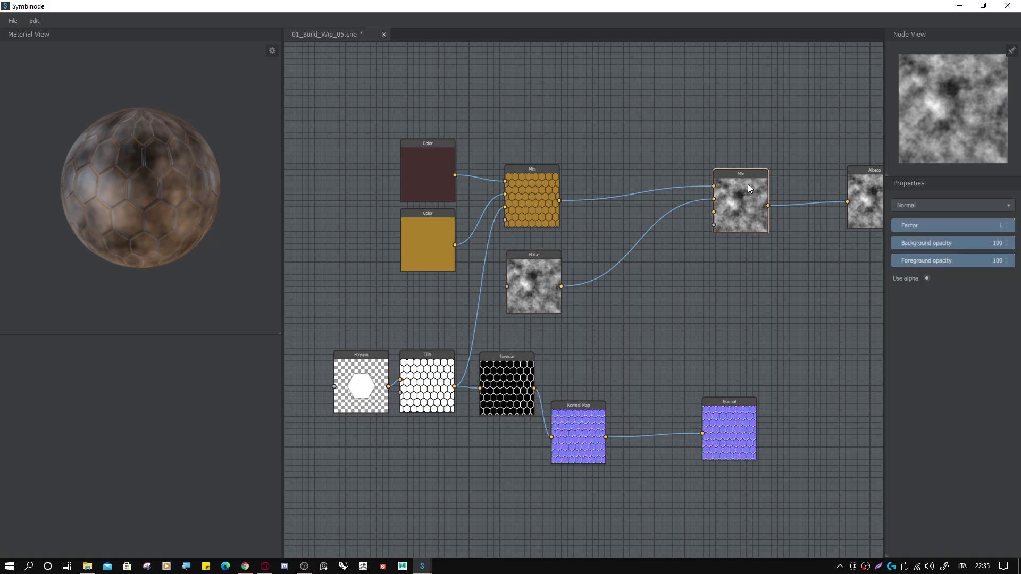
click(935, 205)
scroll(935, 275, down, 3)
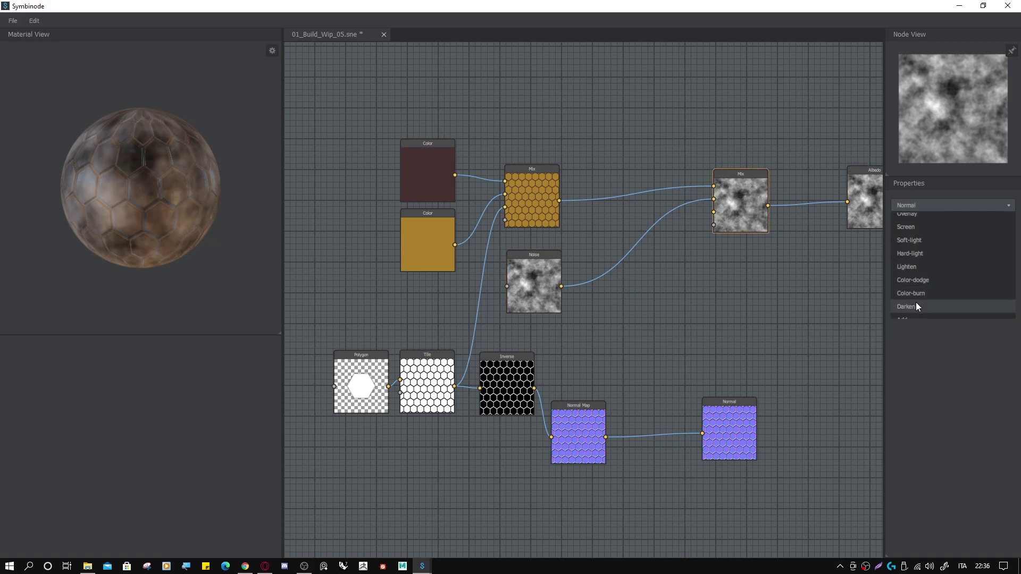
click(916, 303)
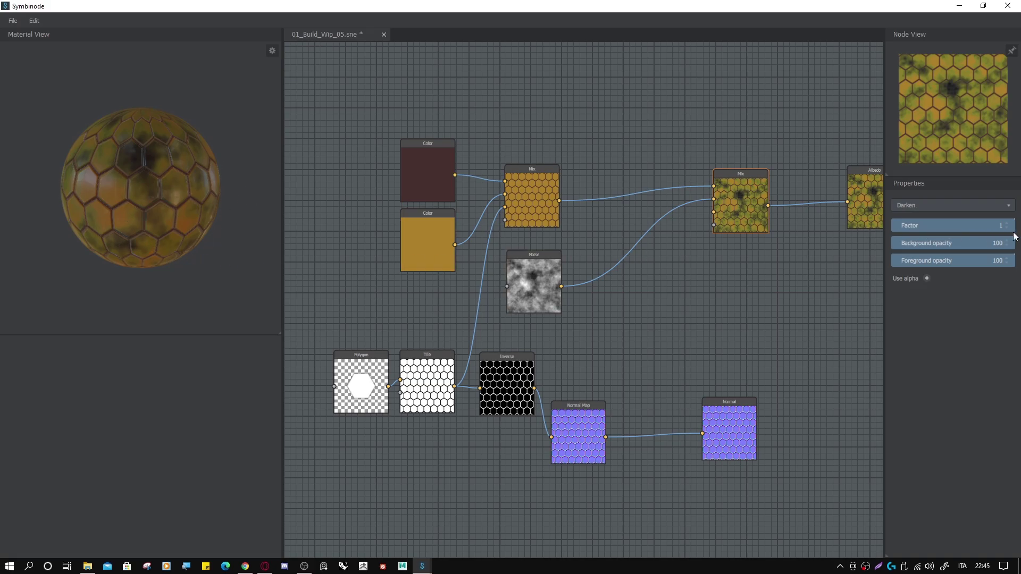
drag(990, 225, 987, 226)
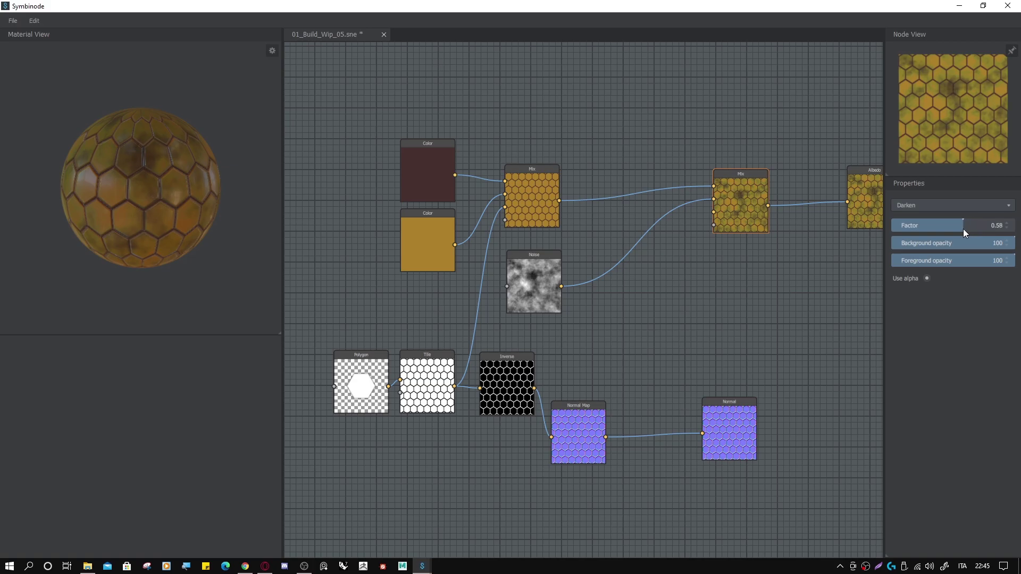
- Lower the second Mix node's foreground opacity slightly and insert a Coloring node between the Noise node and that Mix node
drag(981, 259, 977, 260)
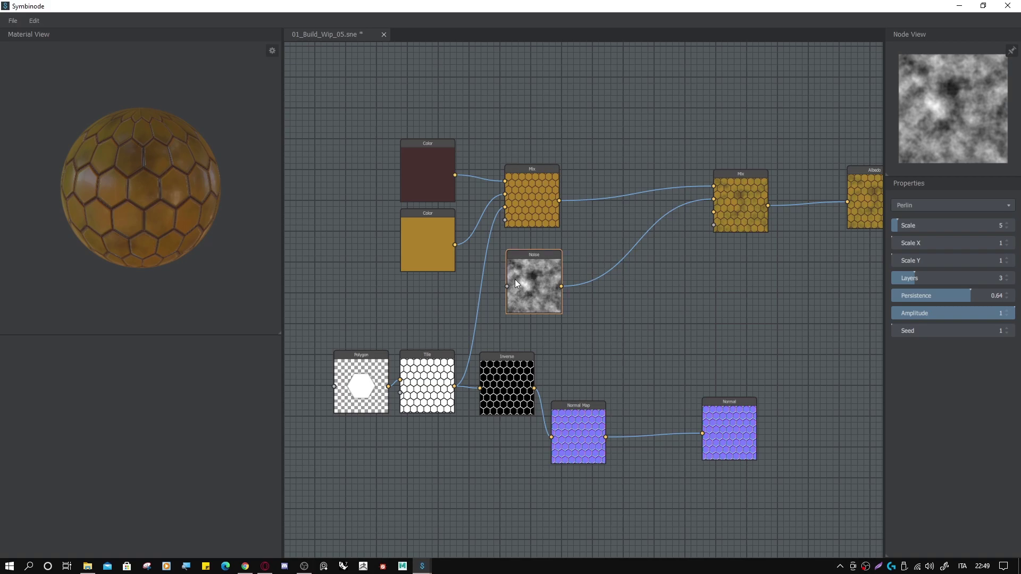
right_click(642, 261)
mouse_move(663, 294)
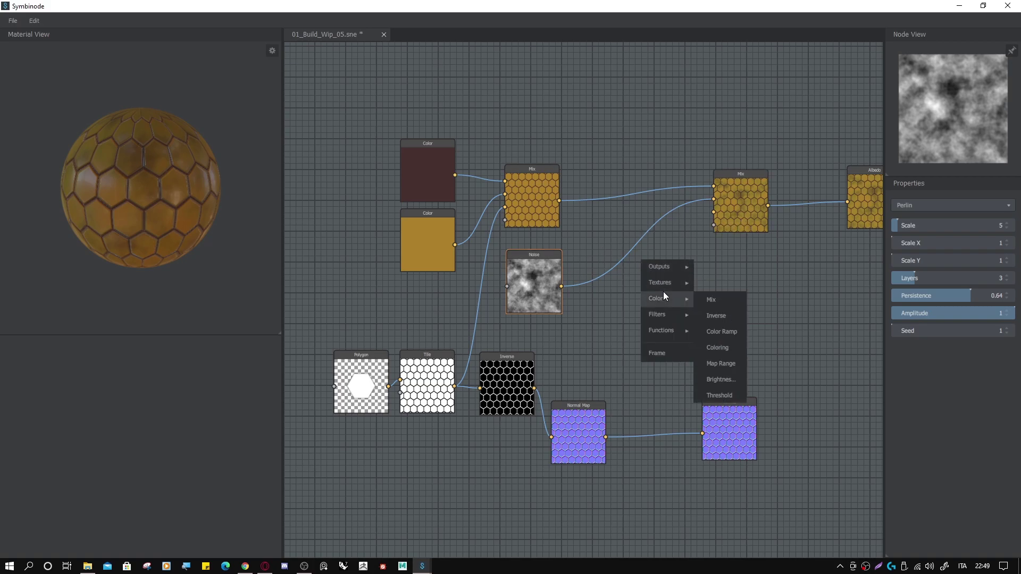
click(717, 347)
drag(672, 269, 654, 237)
drag(631, 270, 714, 199)
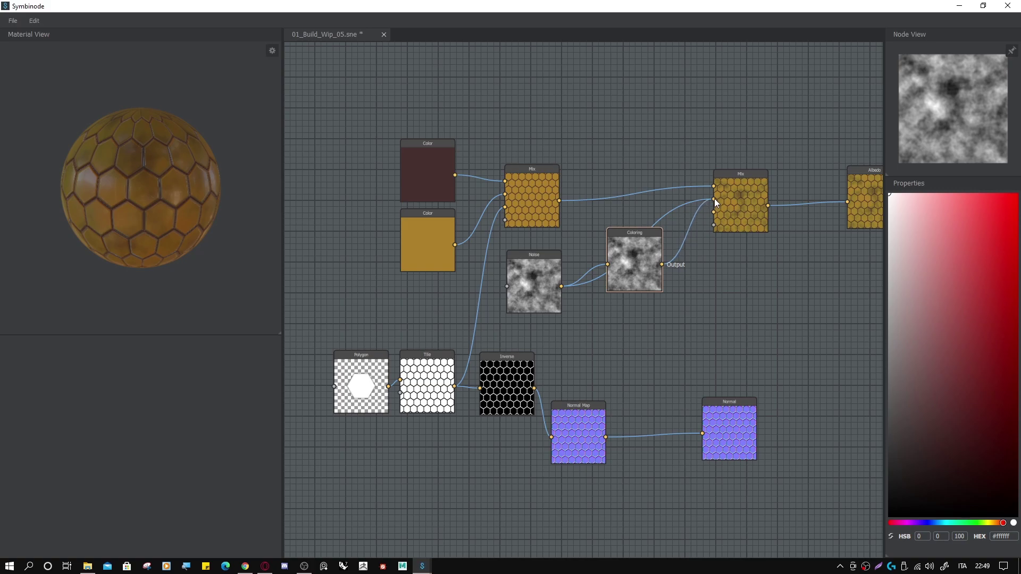
drag(634, 263, 639, 256)
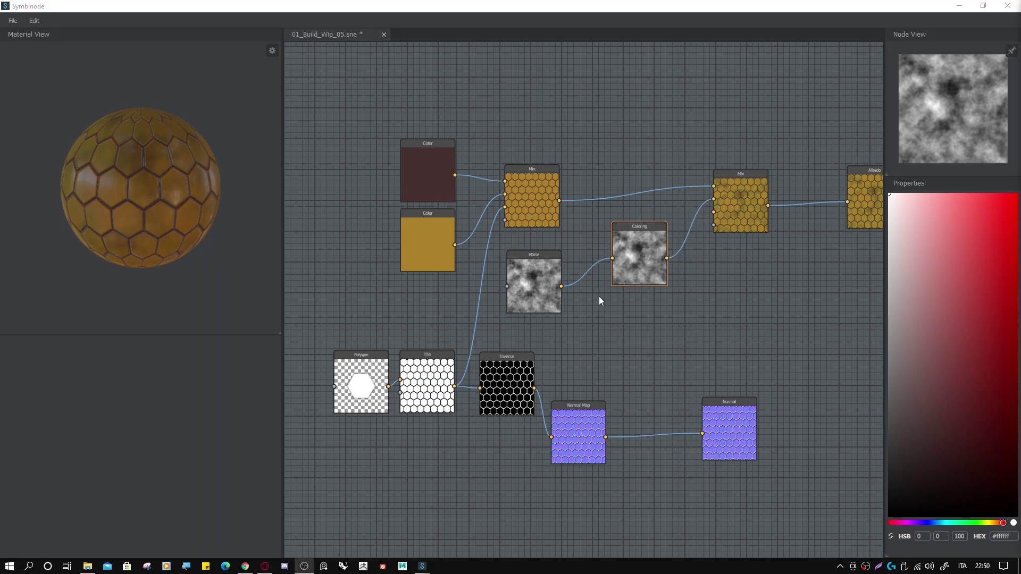
- Set the Coloring node's color to blue-violet #857ae8 and raise the Noise node's Persistence
drag(953, 243, 950, 218)
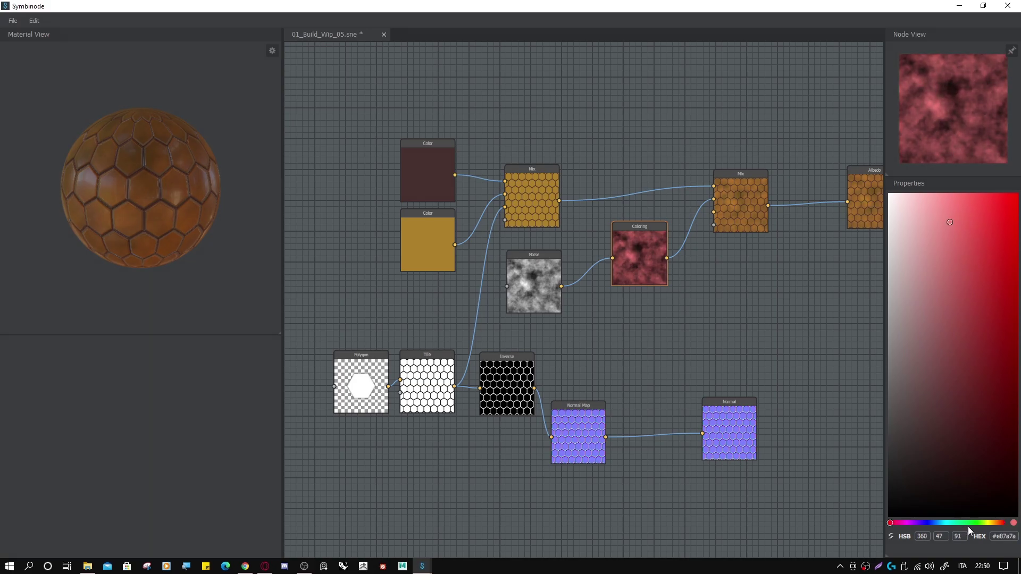
drag(899, 524, 924, 523)
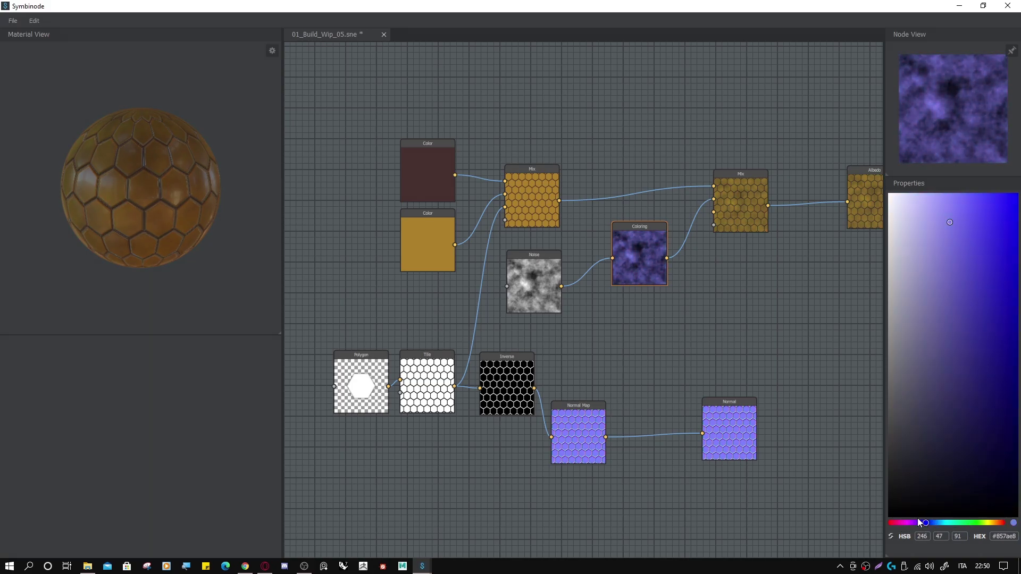
click(534, 284)
drag(976, 298, 1013, 320)
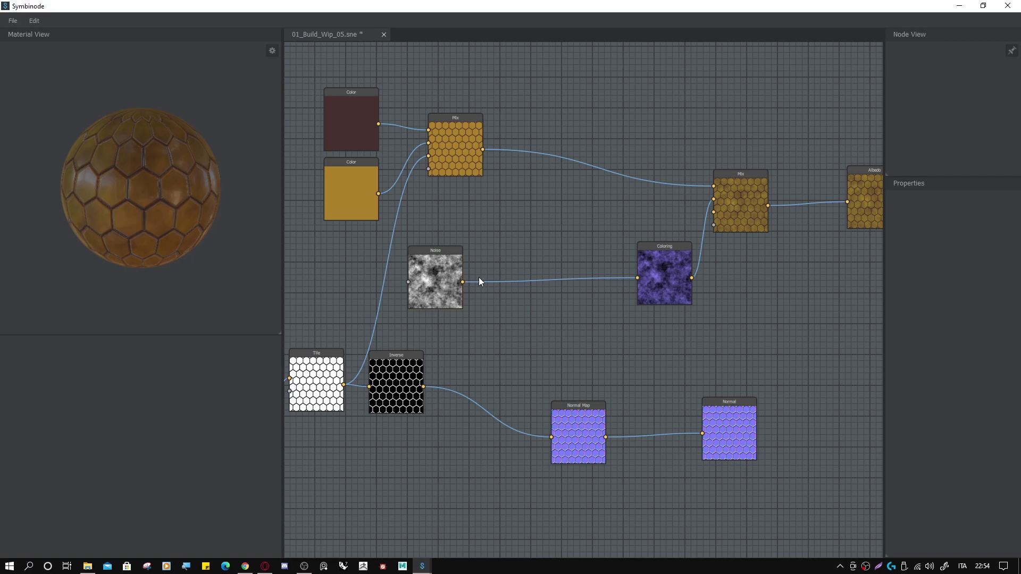
- Insert a Color Ramp node between the Noise and Coloring nodes
right_click(527, 259)
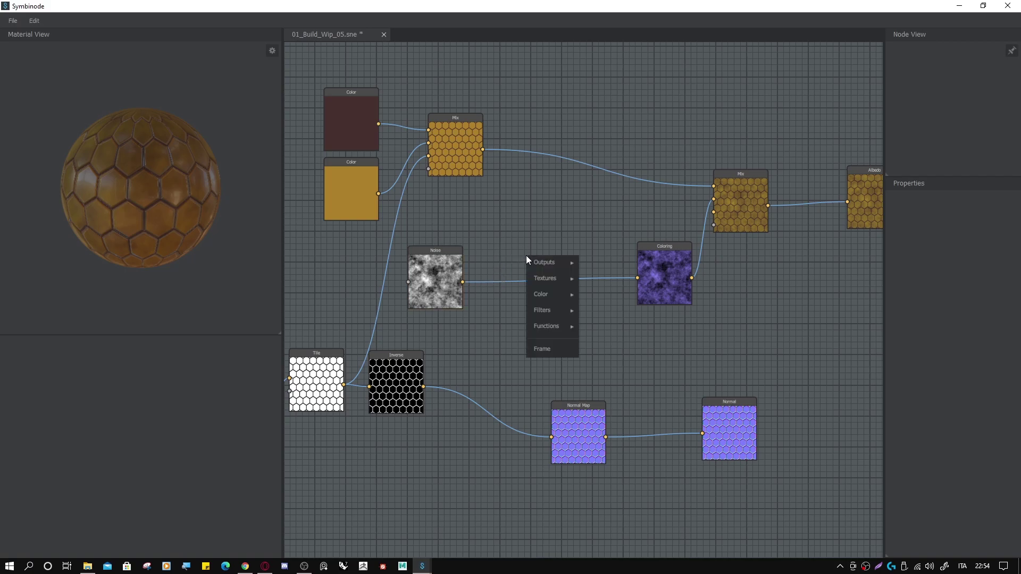
mouse_move(546, 292)
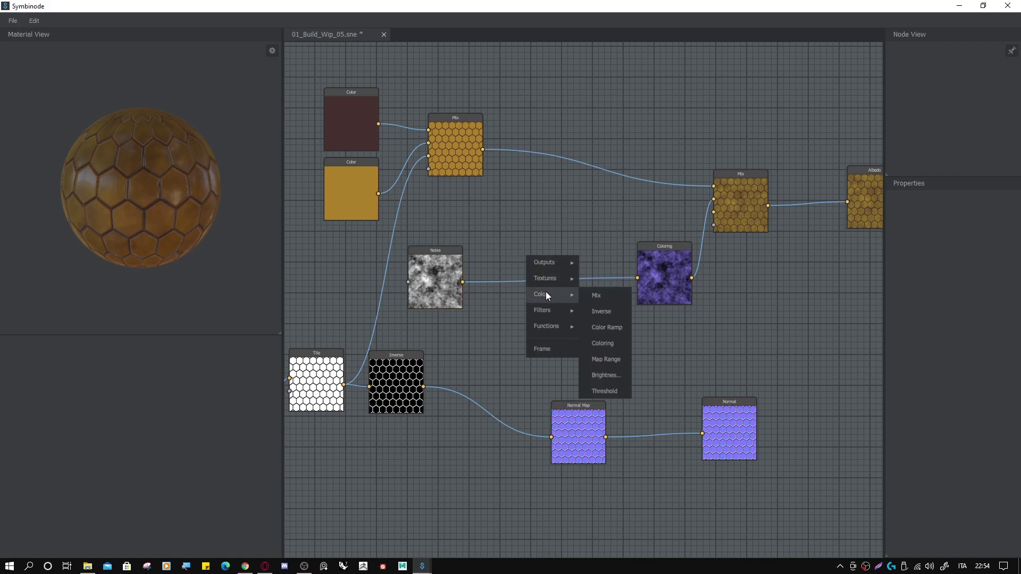
click(600, 327)
drag(556, 307, 557, 311)
drag(463, 282, 531, 291)
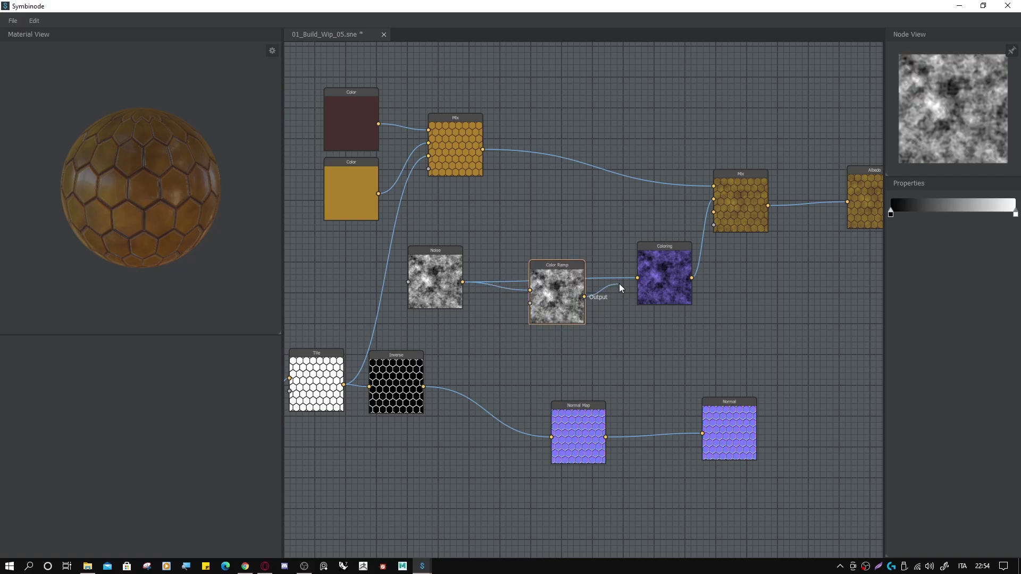
drag(639, 279, 638, 277)
drag(567, 291, 553, 277)
- Move both Color Ramp stops inward, bringing the dark stop close to the middle of the gradient
drag(891, 214, 915, 213)
drag(1015, 213, 990, 213)
drag(913, 213, 947, 211)
click(948, 214)
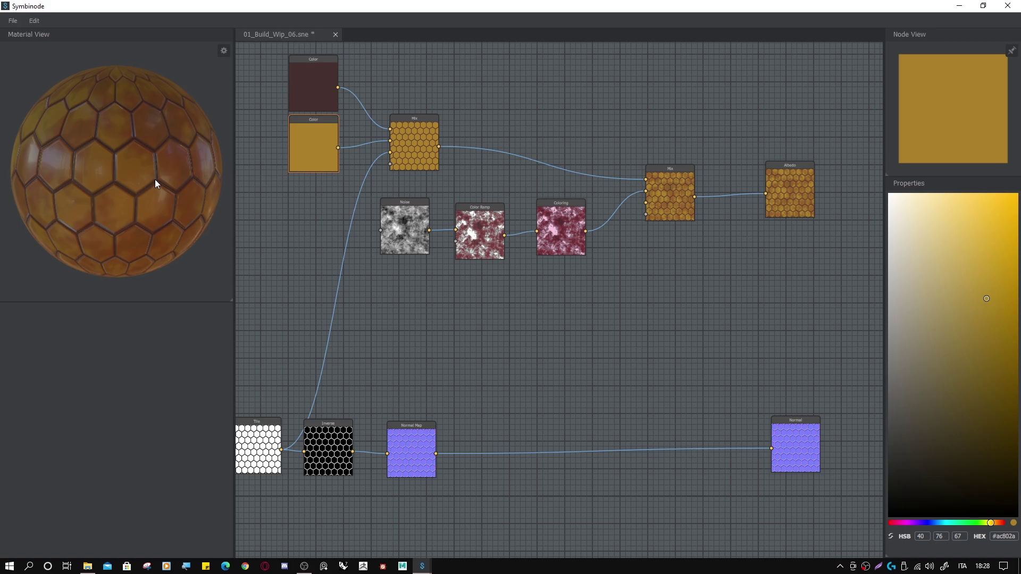
- Add a Roughness output node and place it between the Albedo and Normal outputs
click(627, 309)
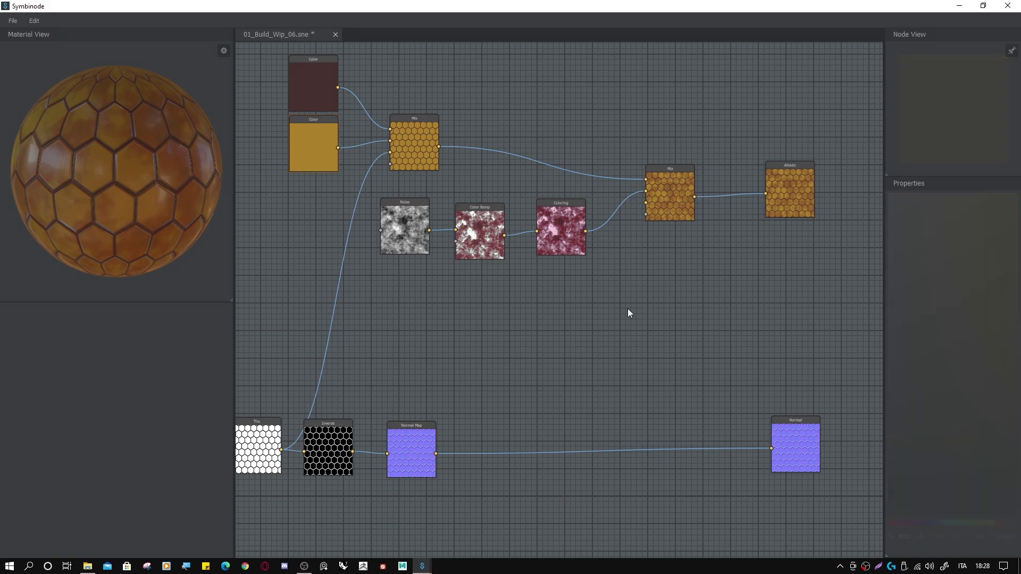
right_click(628, 308)
mouse_move(655, 314)
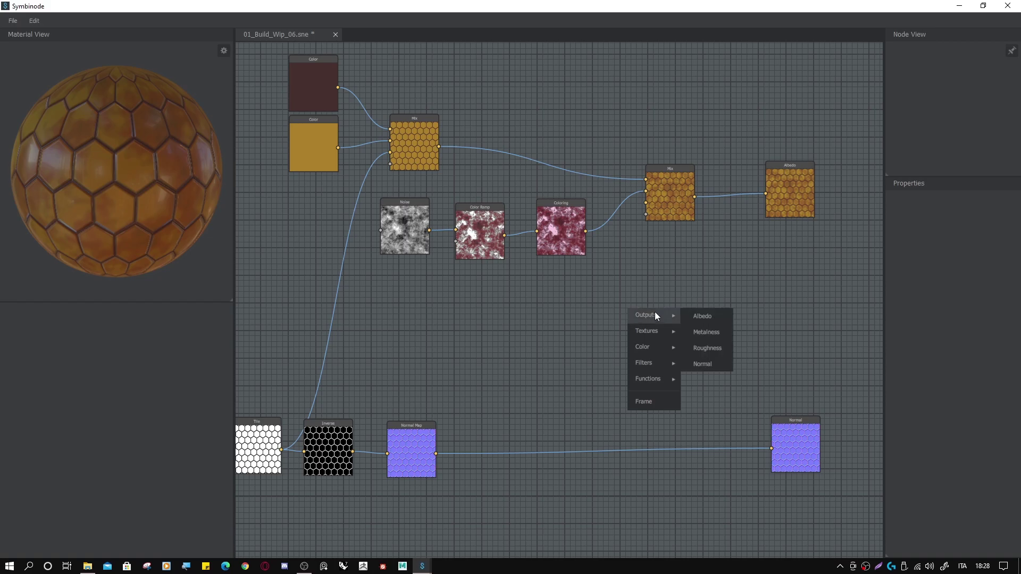
click(708, 348)
drag(654, 343, 783, 319)
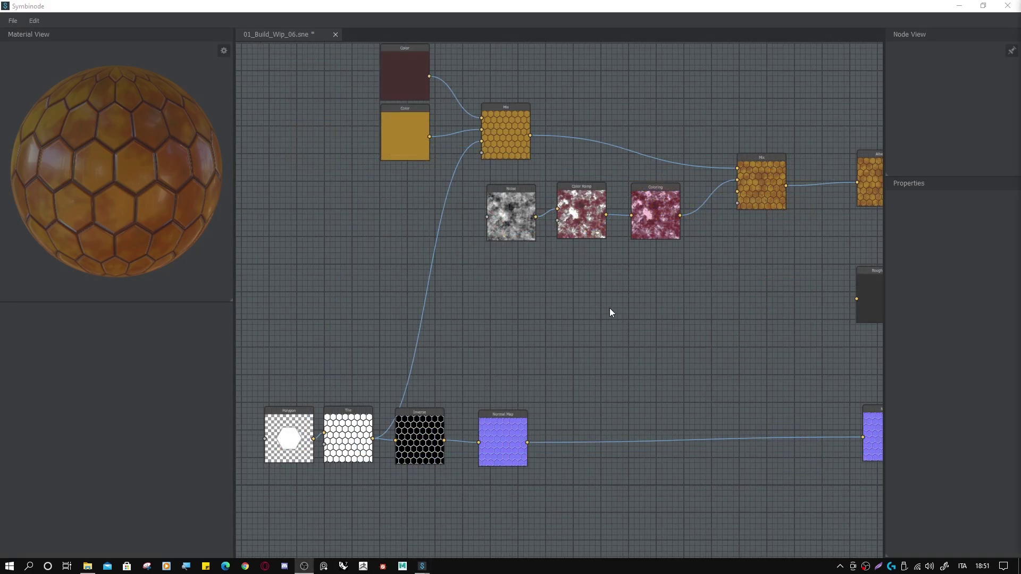
- Add a new Mix node for the roughness and connect the Inverse node's output to its first input
right_click(587, 299)
mouse_move(611, 338)
click(659, 417)
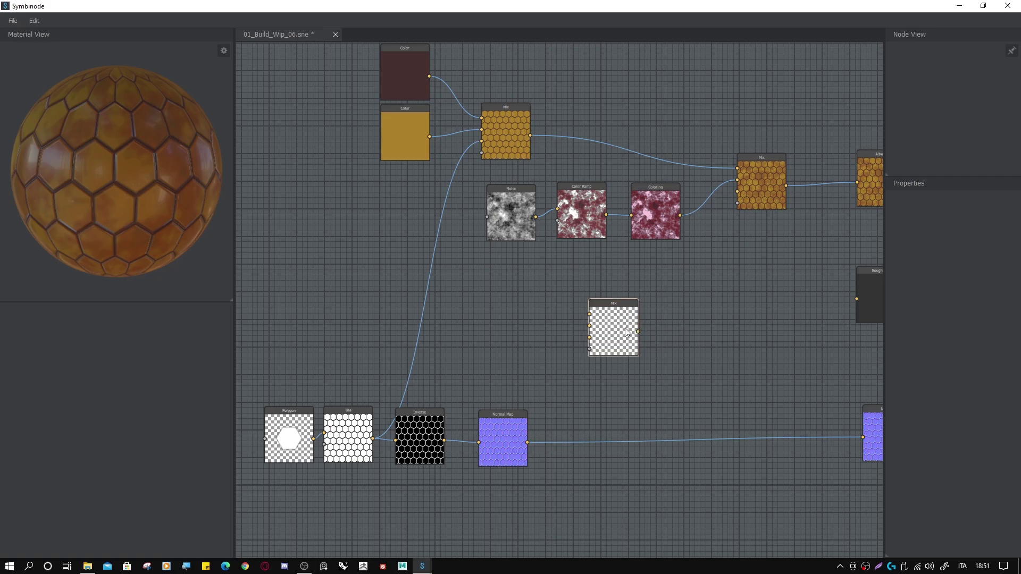
drag(611, 327, 599, 330)
drag(443, 440, 574, 319)
- Add a Noise texture node feeding the new Mix node's second input, and connect that Mix node to the Roughness output
right_click(495, 311)
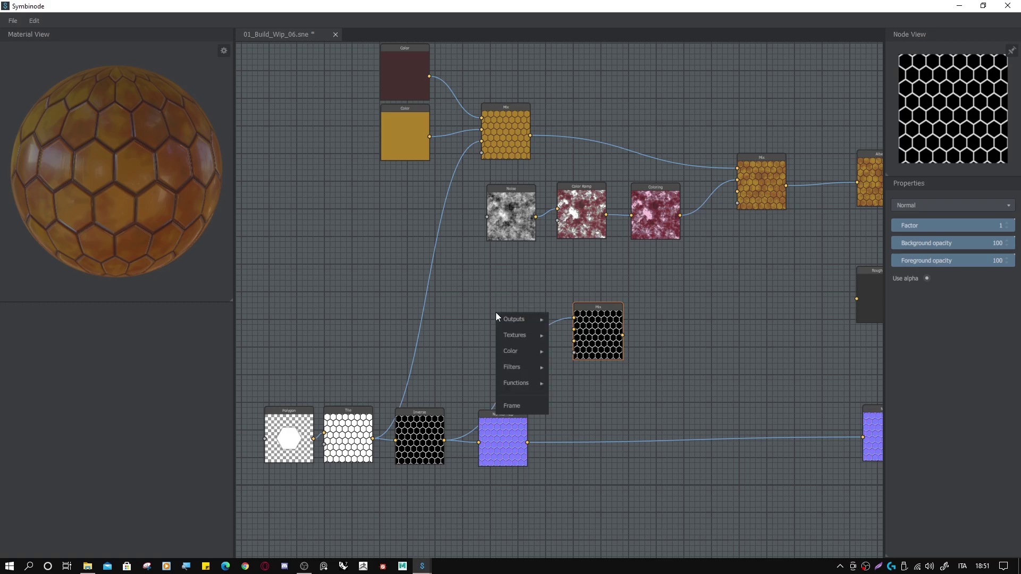
mouse_move(513, 334)
click(567, 336)
drag(511, 333, 574, 331)
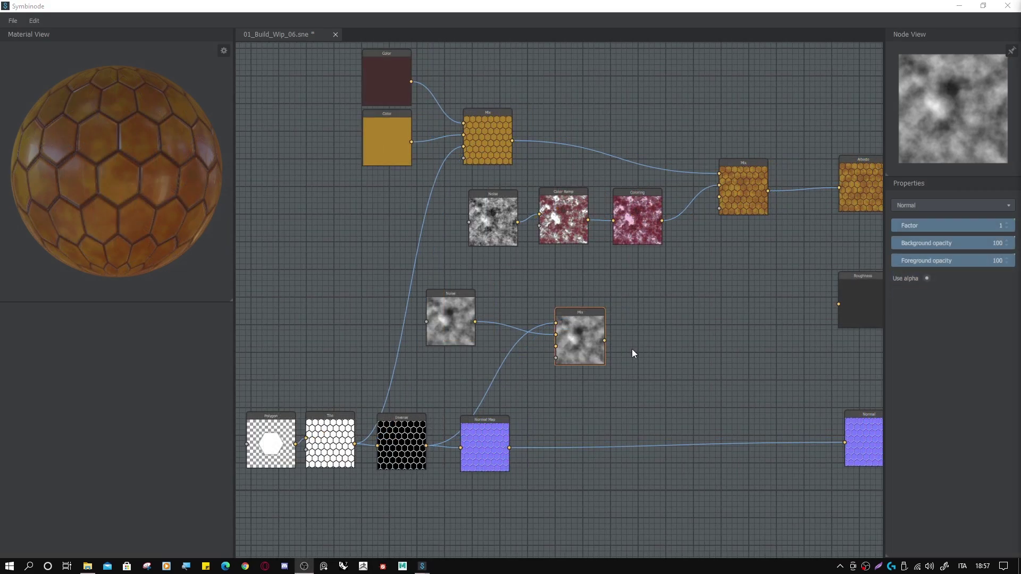
drag(604, 339, 838, 305)
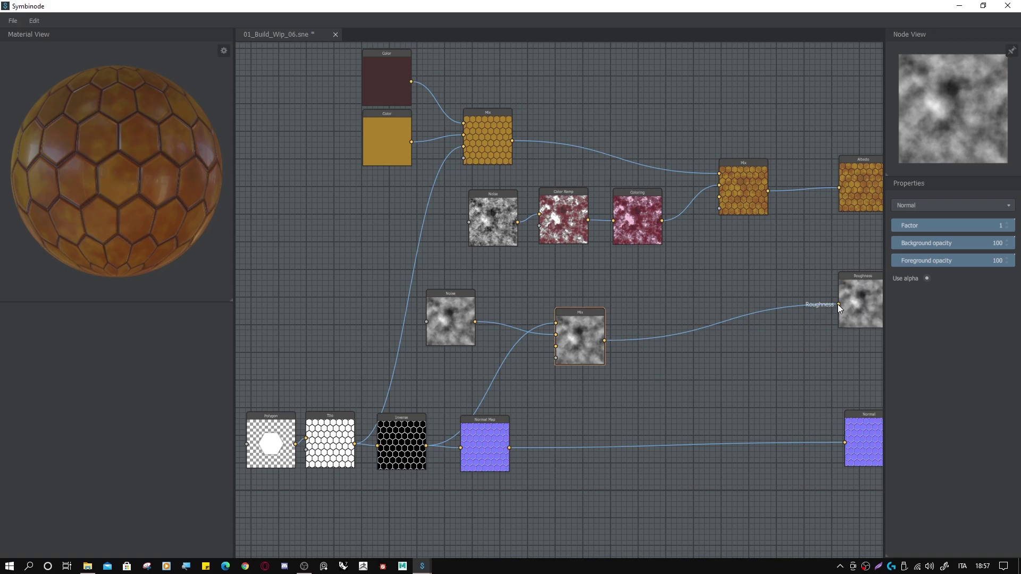
drag(589, 337, 672, 321)
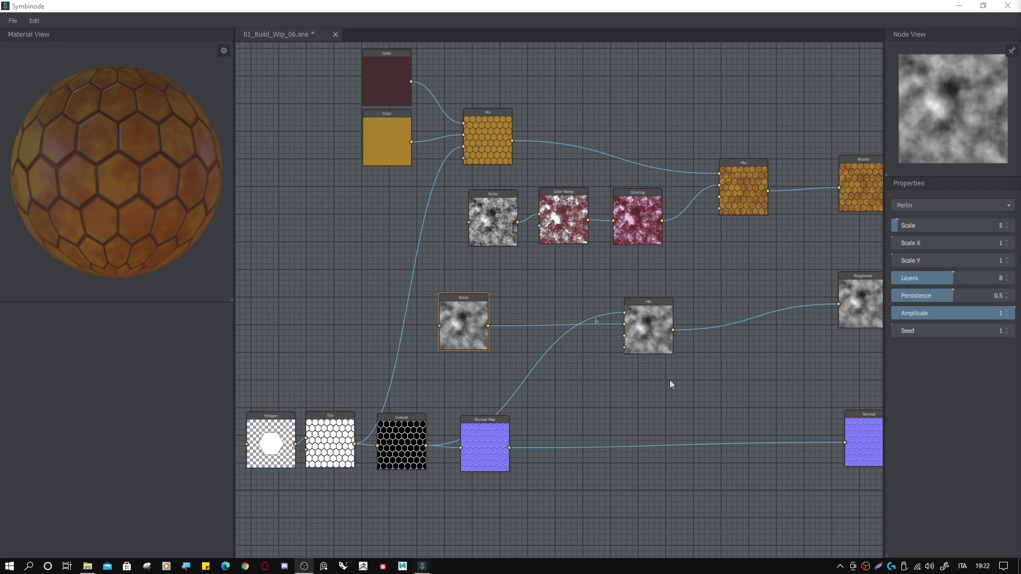
- Change the roughness Mix node's blend mode from Normal to one that combines the white hexagon outlines with the noise
click(657, 333)
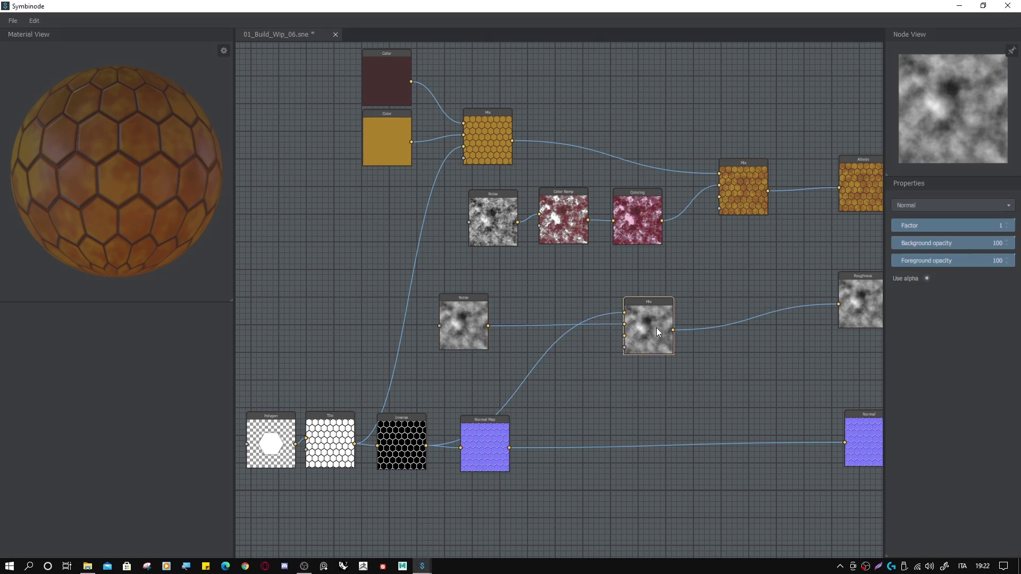
click(928, 205)
scroll(927, 245, down, 1)
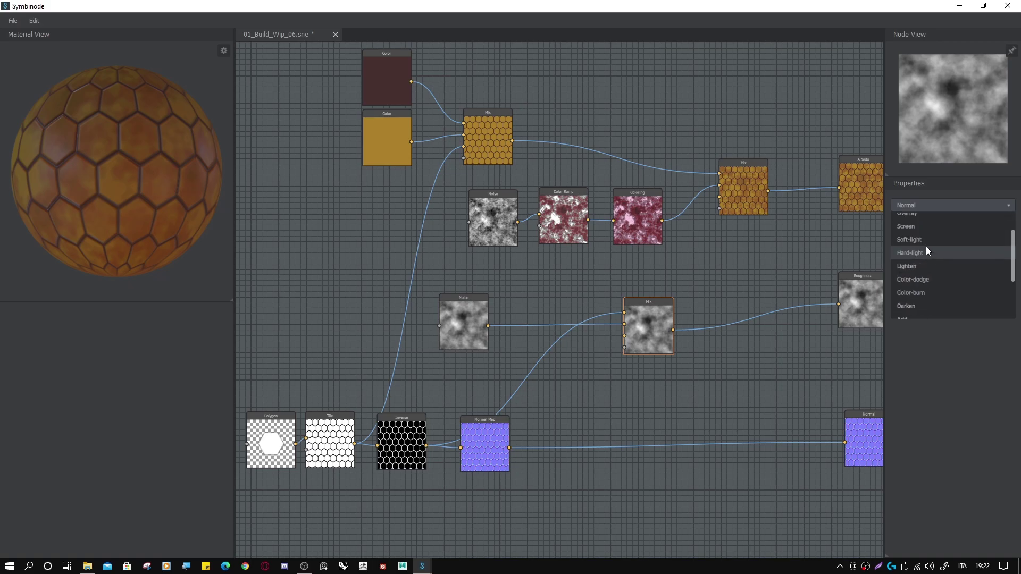
scroll(926, 251, down, 2)
click(911, 305)
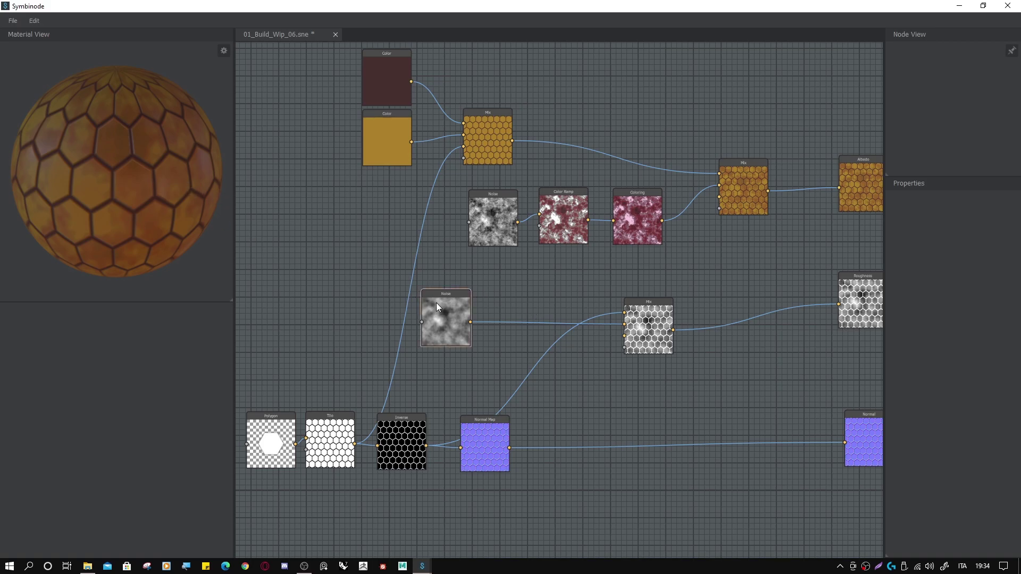
- Insert a Color Ramp node between the roughness Noise node and its Mix node
right_click(528, 297)
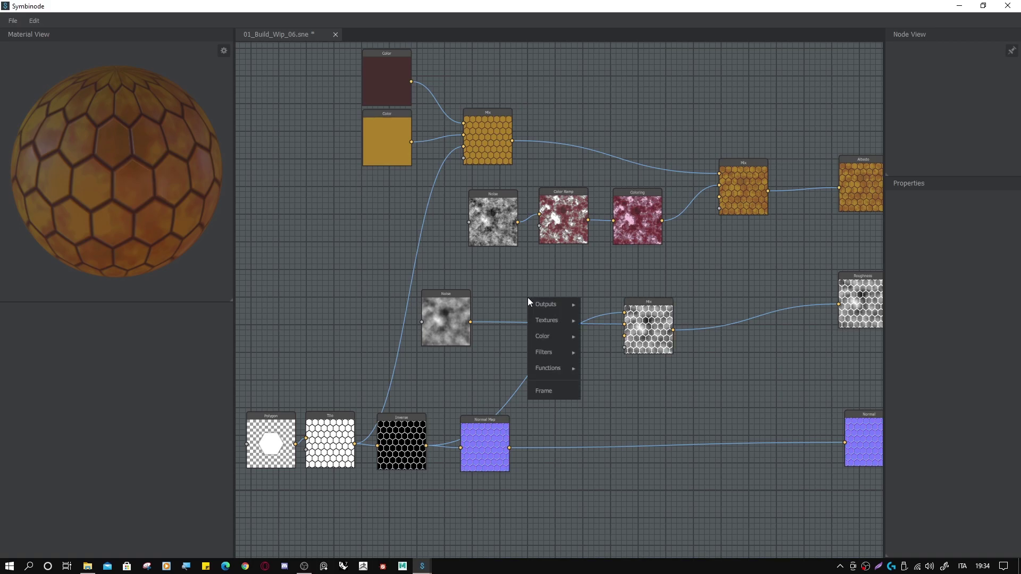
mouse_move(566, 336)
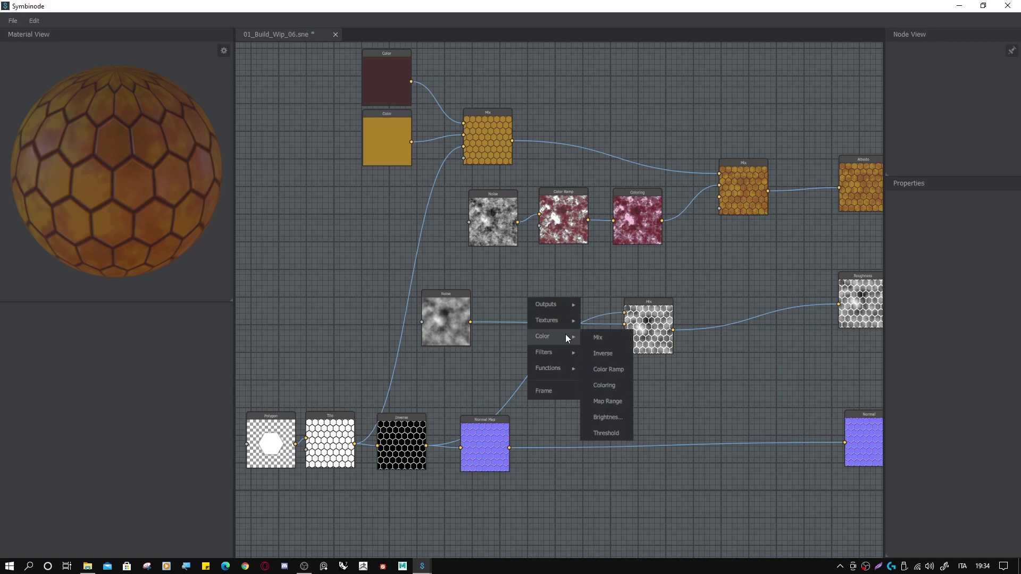
click(605, 376)
drag(555, 319, 540, 308)
drag(470, 325, 624, 323)
drag(541, 321, 534, 313)
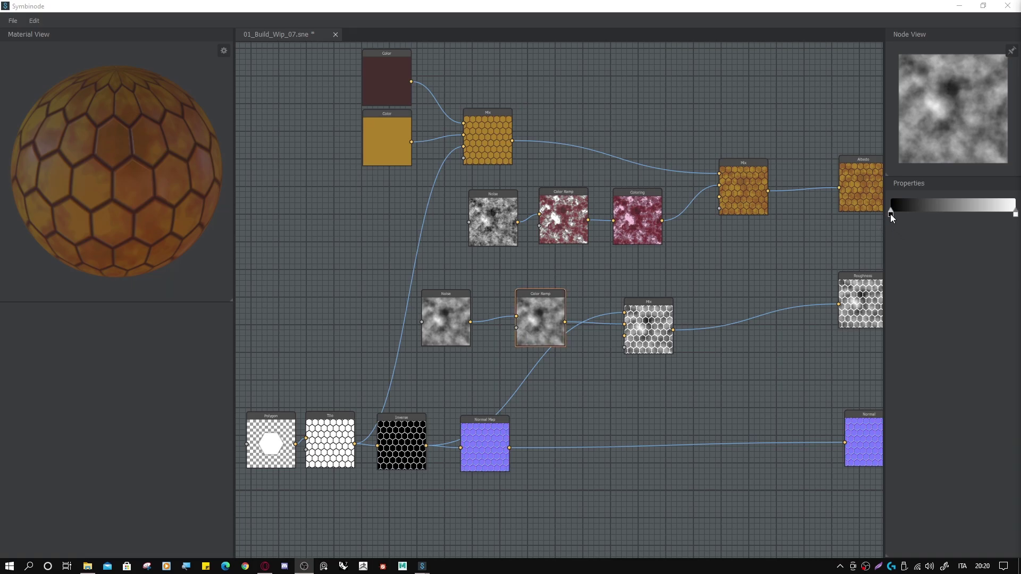
- Set the roughness Color Ramp's black stop to #2a2a2a and its white stop to light gray
double_click(890, 214)
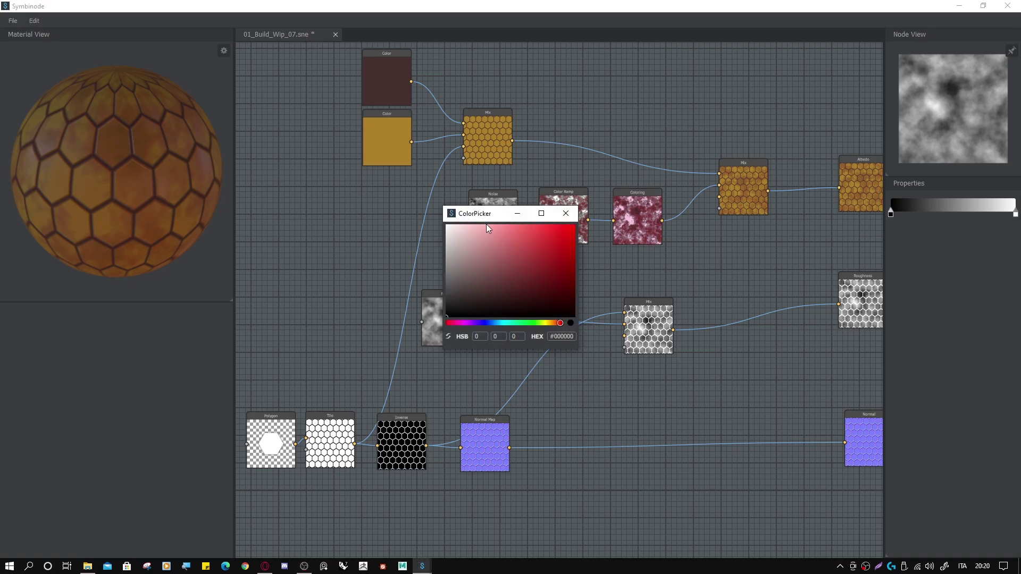
drag(451, 312, 448, 306)
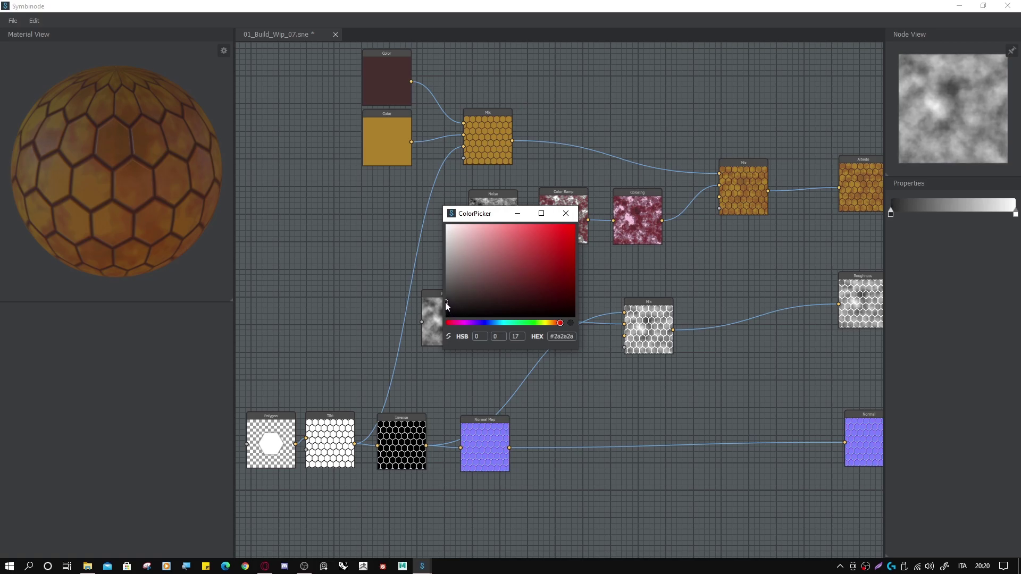
click(564, 215)
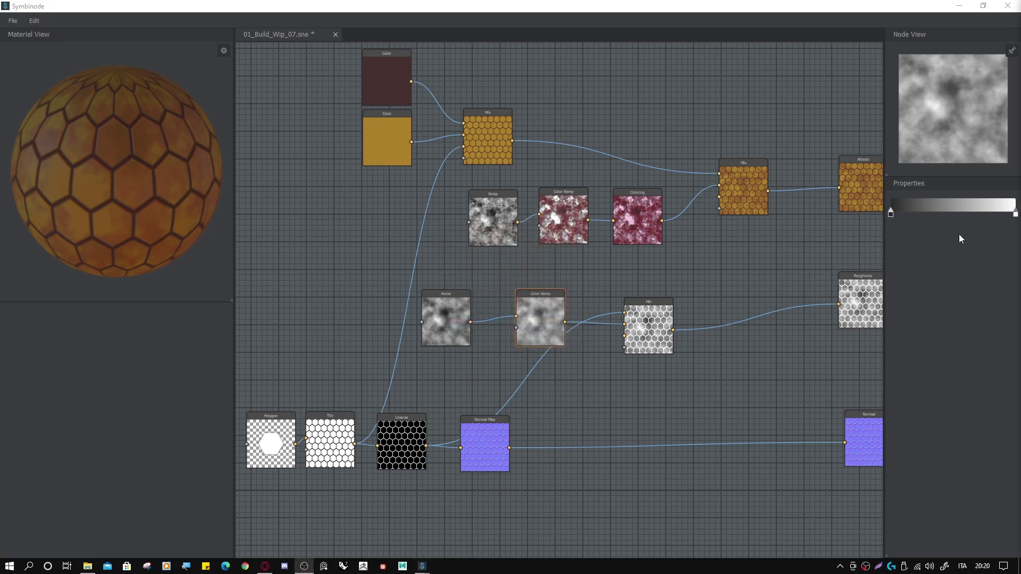
double_click(1014, 215)
mouse_move(453, 229)
mouse_down()
mouse_move(444, 261)
mouse_move(446, 247)
mouse_up()
click(565, 214)
- Move both stops of the roughness Color Ramp inward, darken the dark stop's gray slightly and set the light stop to #696969
mouse_move(891, 213)
mouse_down()
mouse_move(936, 212)
mouse_move(927, 213)
mouse_up()
drag(1016, 213, 979, 212)
double_click(928, 213)
mouse_move(446, 300)
mouse_down()
mouse_move(444, 286)
mouse_move(441, 306)
mouse_up()
click(565, 213)
double_click(979, 213)
drag(446, 253, 442, 280)
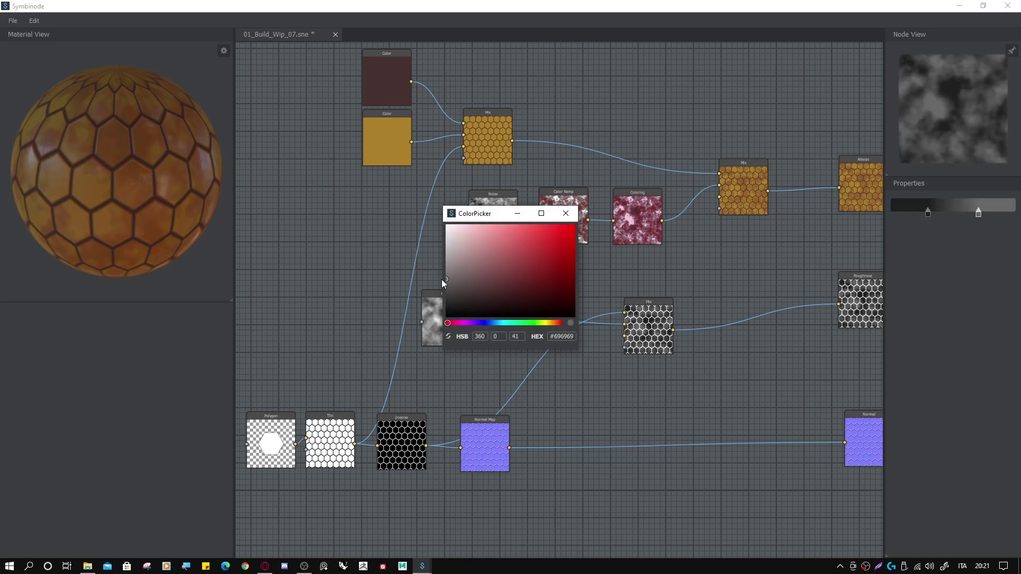
click(566, 213)
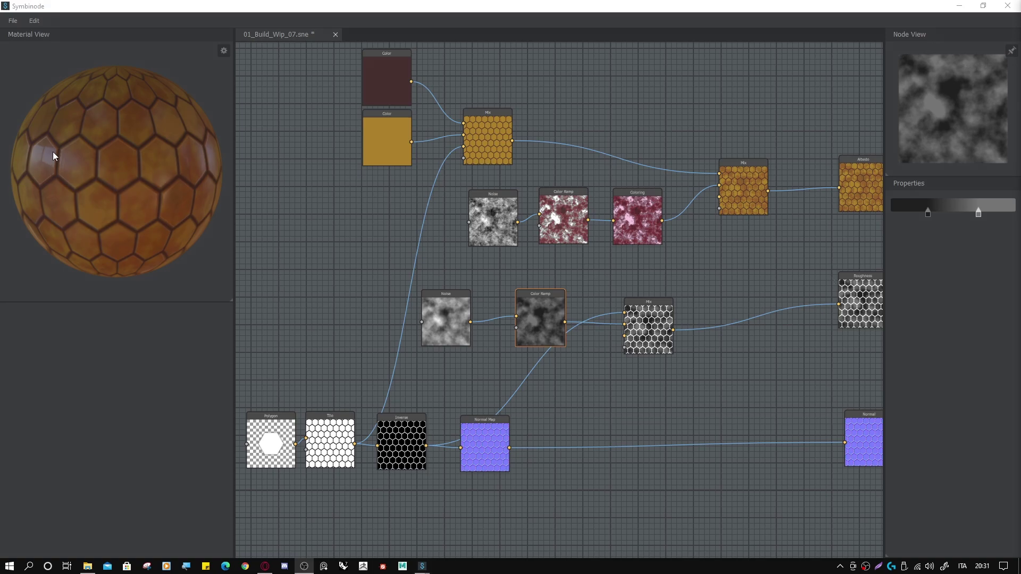
- Examine the hexagon material's reflections on the preview sphere from several angles
drag(53, 152, 113, 155)
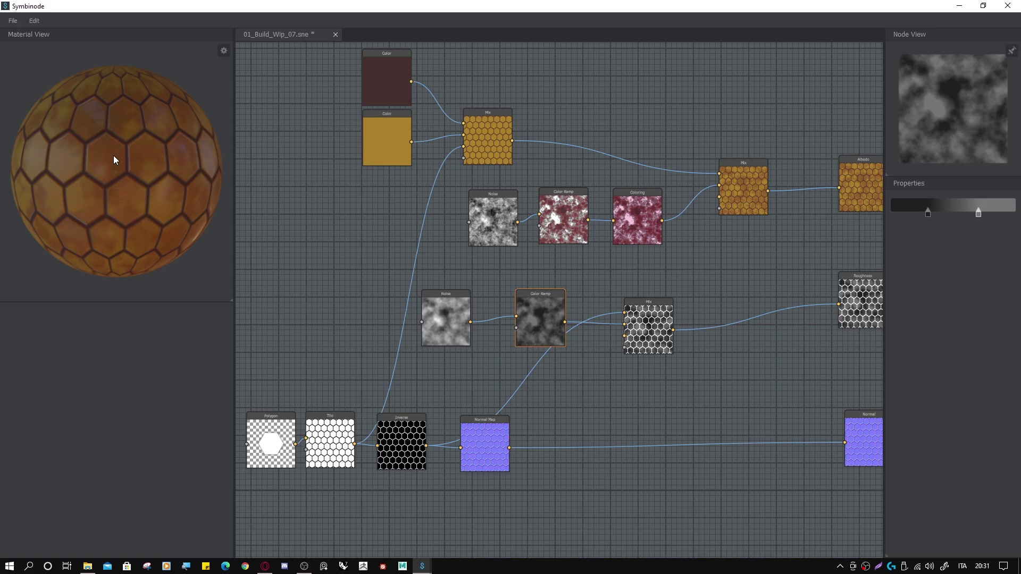
drag(116, 151, 135, 157)
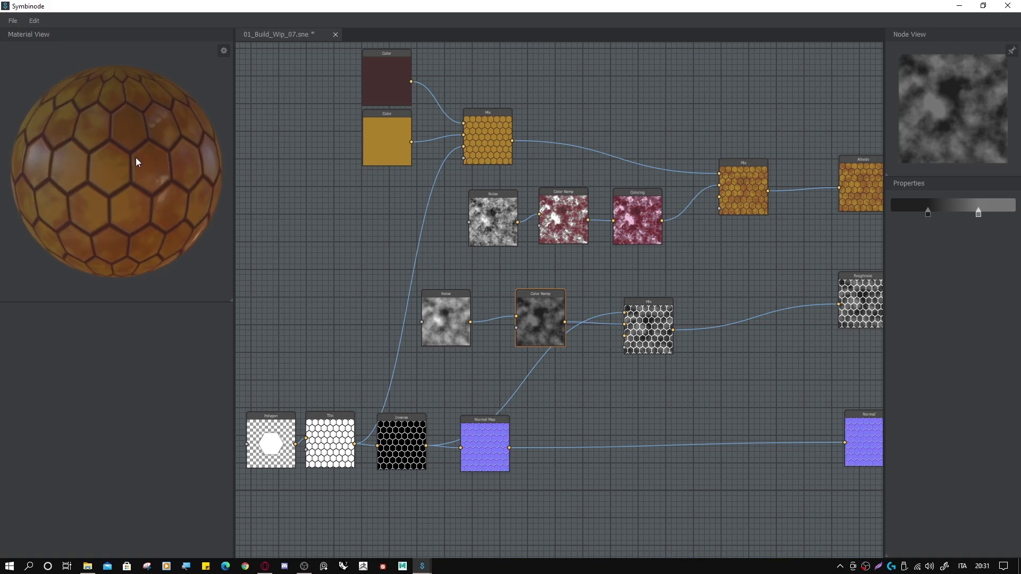
mouse_move(141, 162)
mouse_down()
mouse_move(145, 174)
mouse_move(143, 153)
mouse_up()
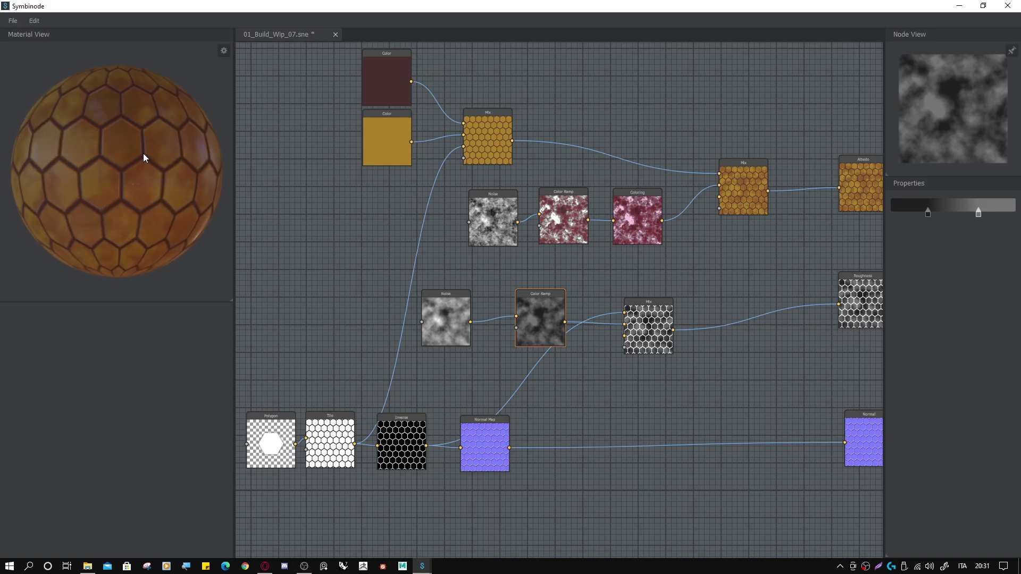
click(406, 195)
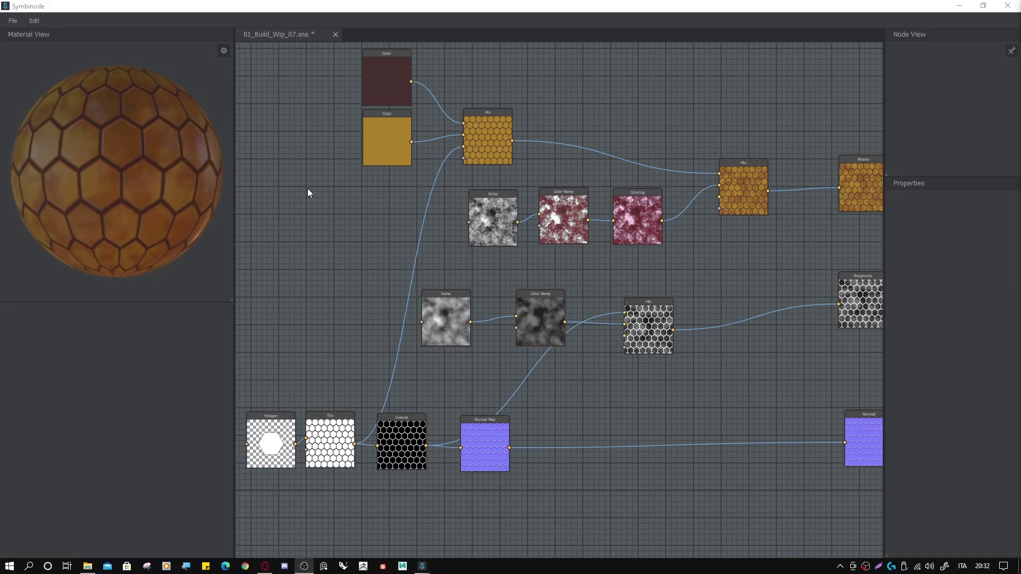
- Set the material's texture resolution to 2048x2048
click(36, 22)
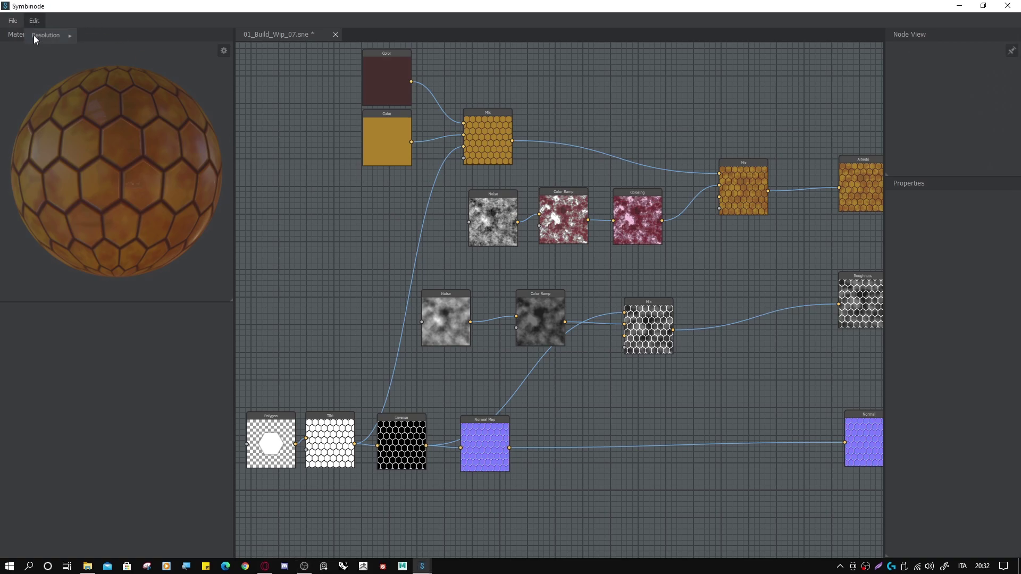
mouse_move(35, 36)
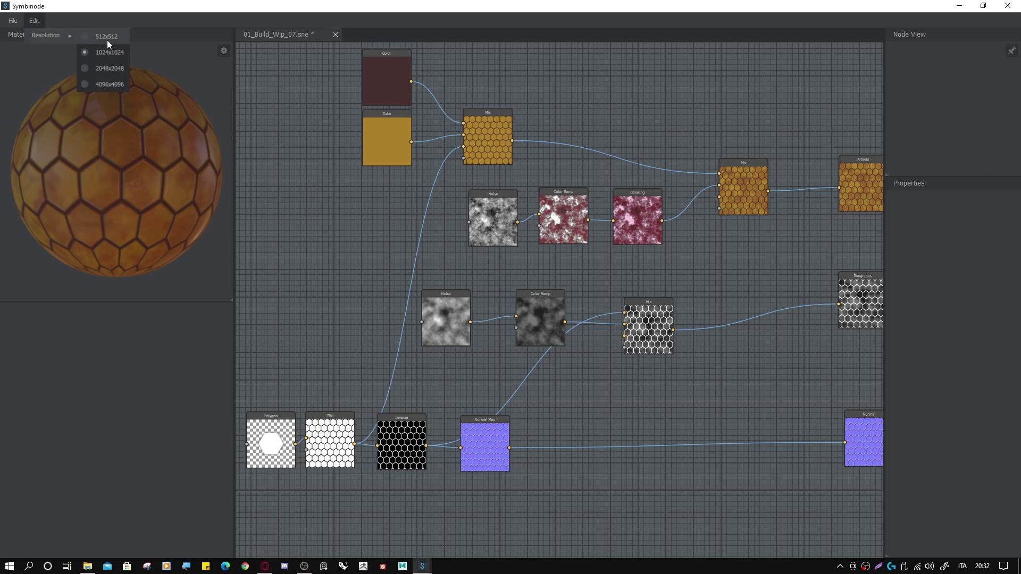
click(101, 69)
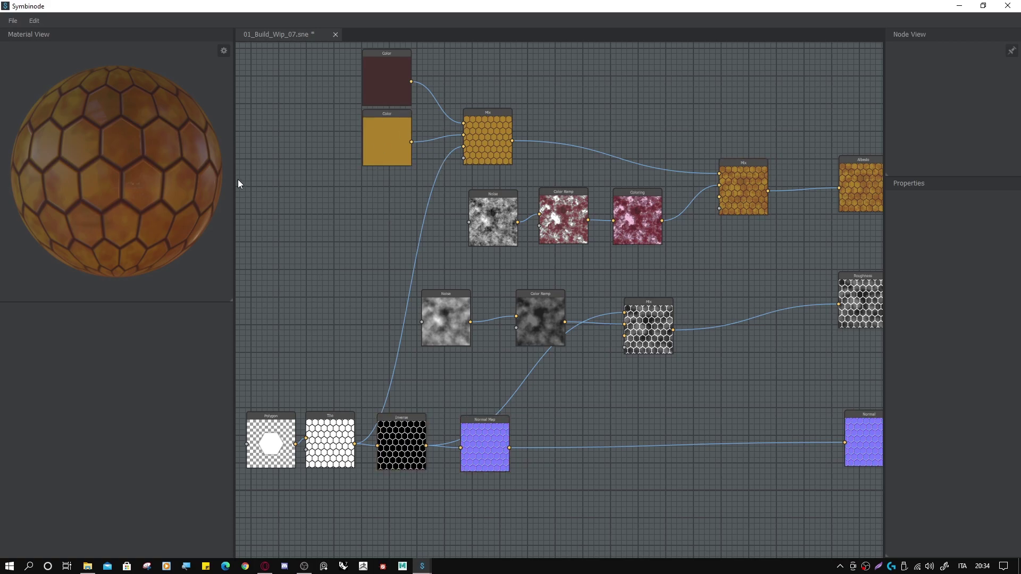
- Export the material's texture maps into the Textures folder
click(14, 20)
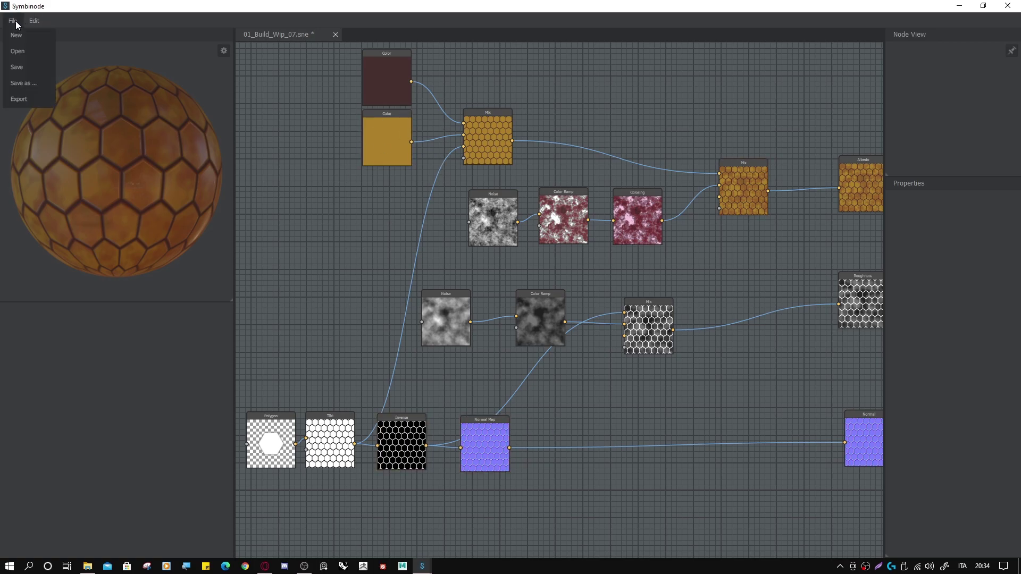
click(17, 99)
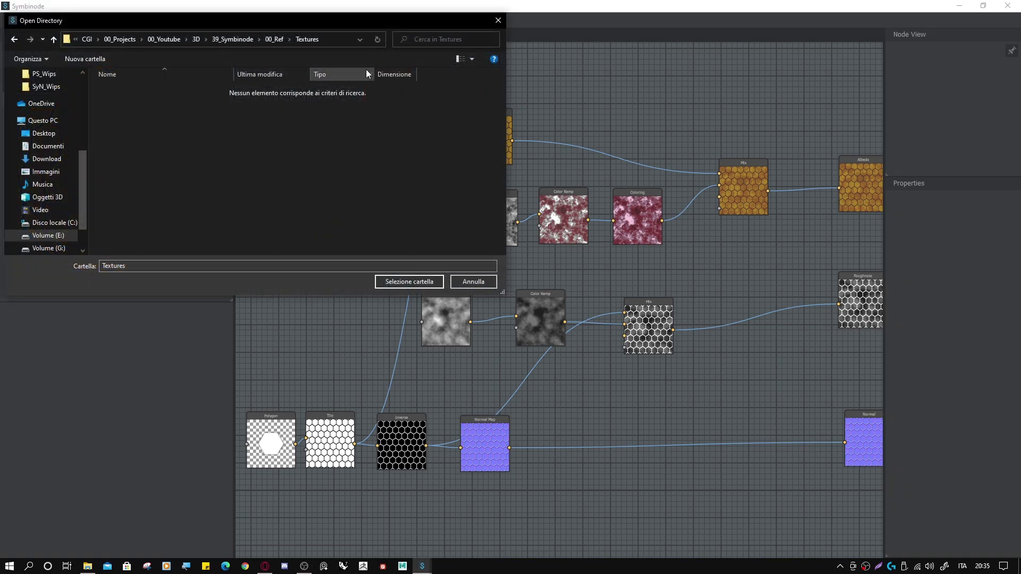
click(405, 282)
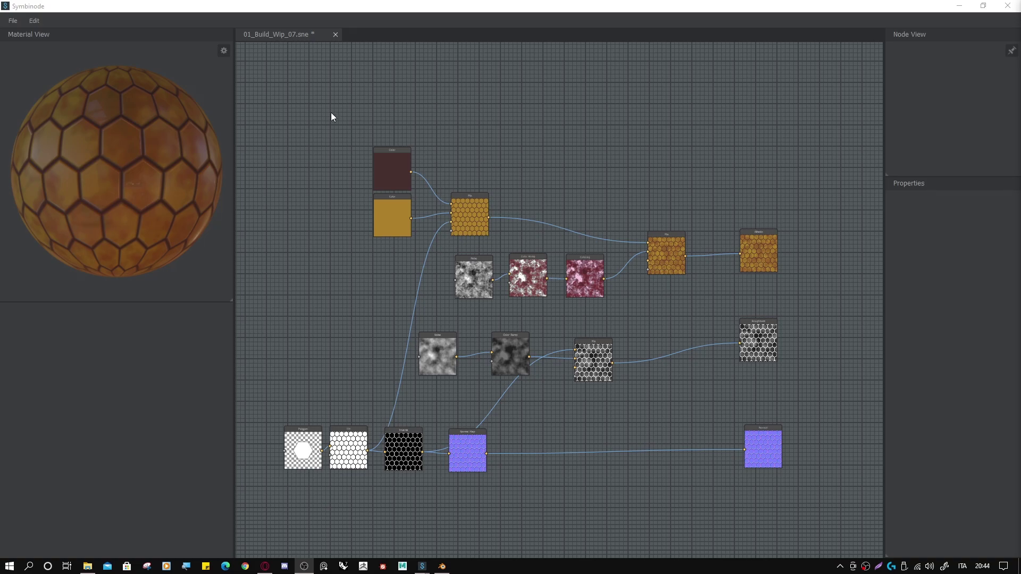
- Group the color, noise, ramp, coloring and Mix nodes of the albedo branch in a frame and move it up and to the left
drag(331, 113, 717, 310)
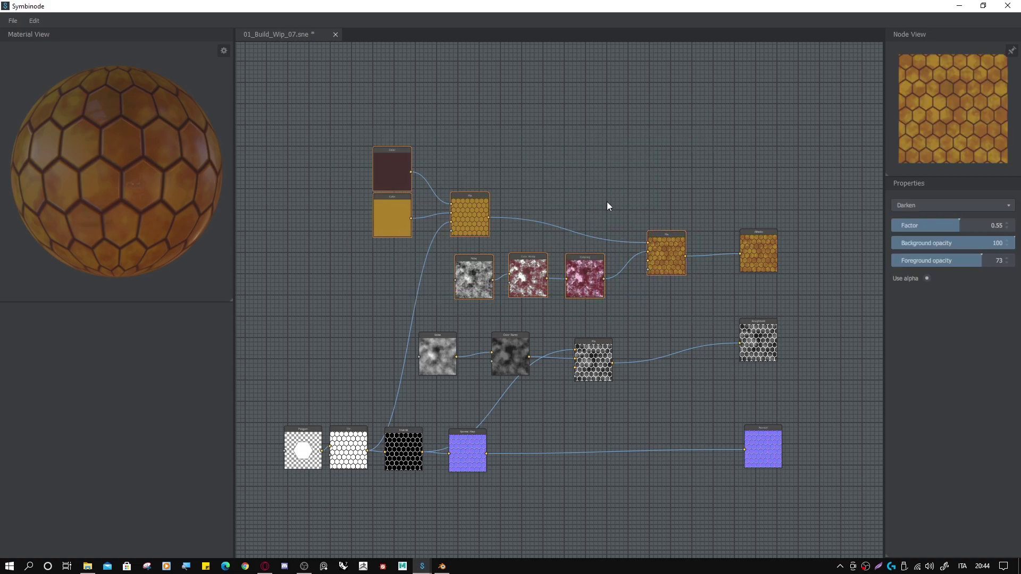
right_click(604, 187)
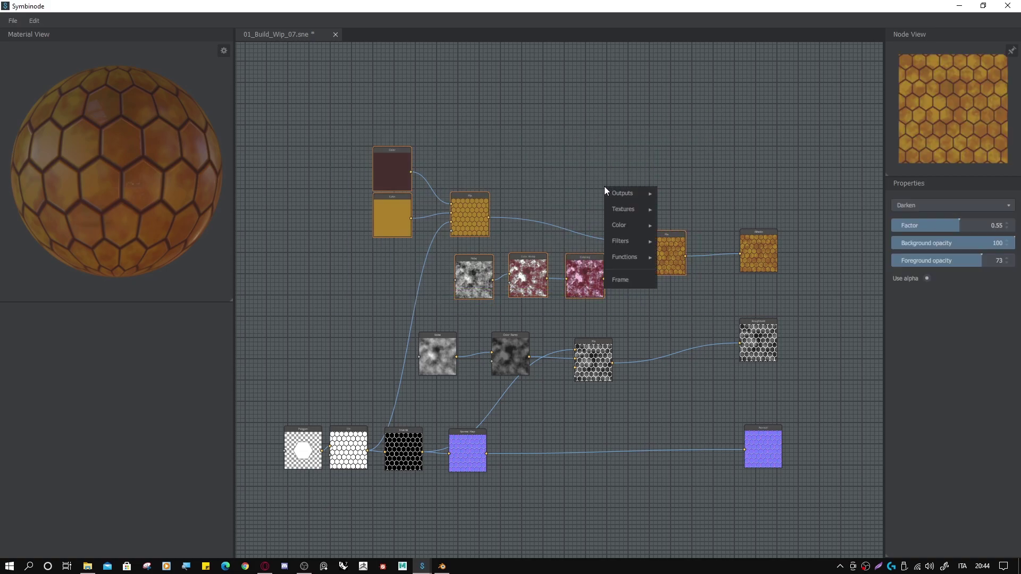
click(621, 280)
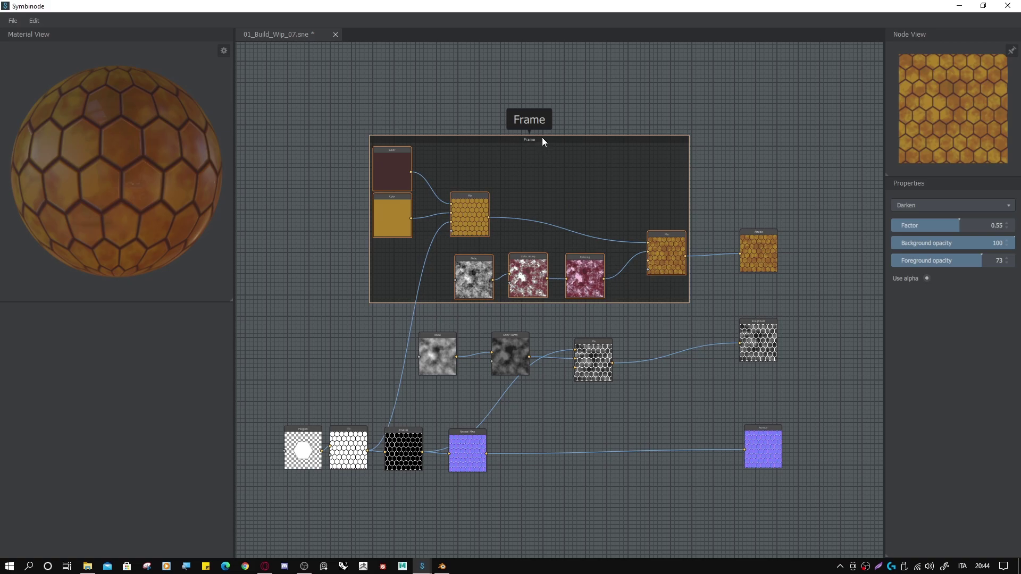
drag(541, 137, 505, 101)
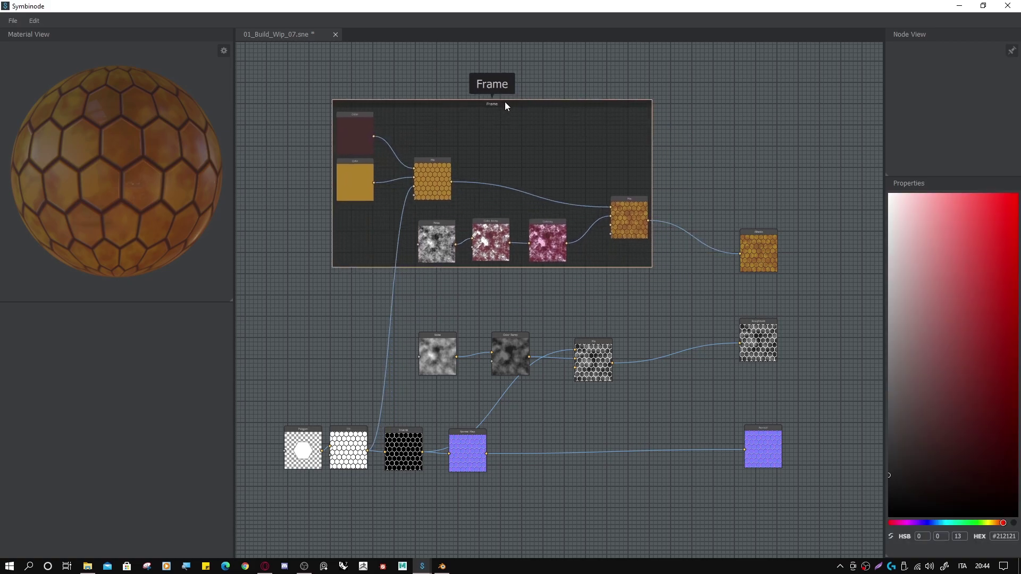
- Group the roughness branch's Noise, Color Ramp and Mix nodes in a frame
click(412, 322)
drag(412, 322, 638, 408)
right_click(562, 375)
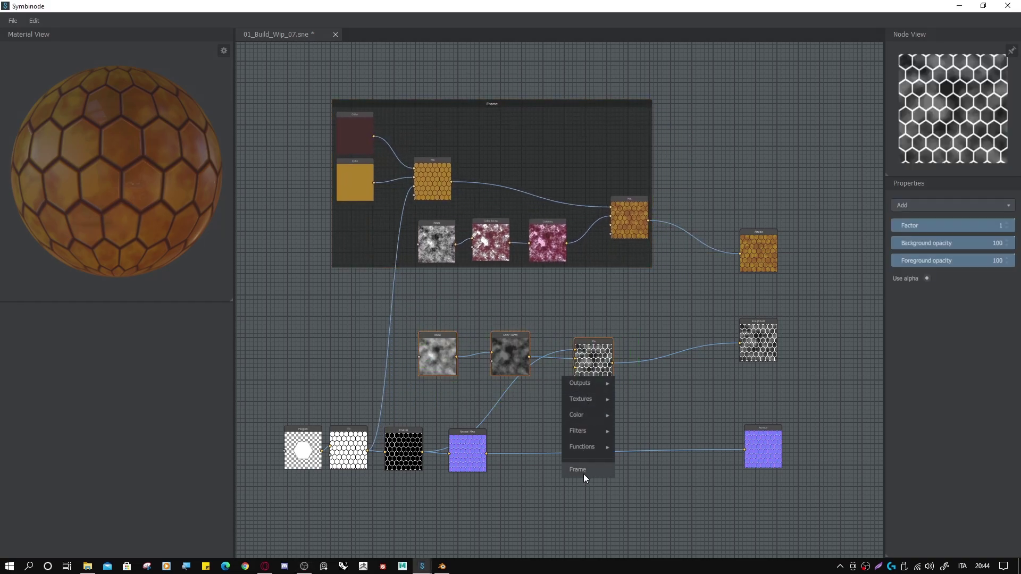
click(579, 472)
- Group the Polygon, Tile, Inverse and Normal Map nodes in a frame
drag(257, 417, 501, 501)
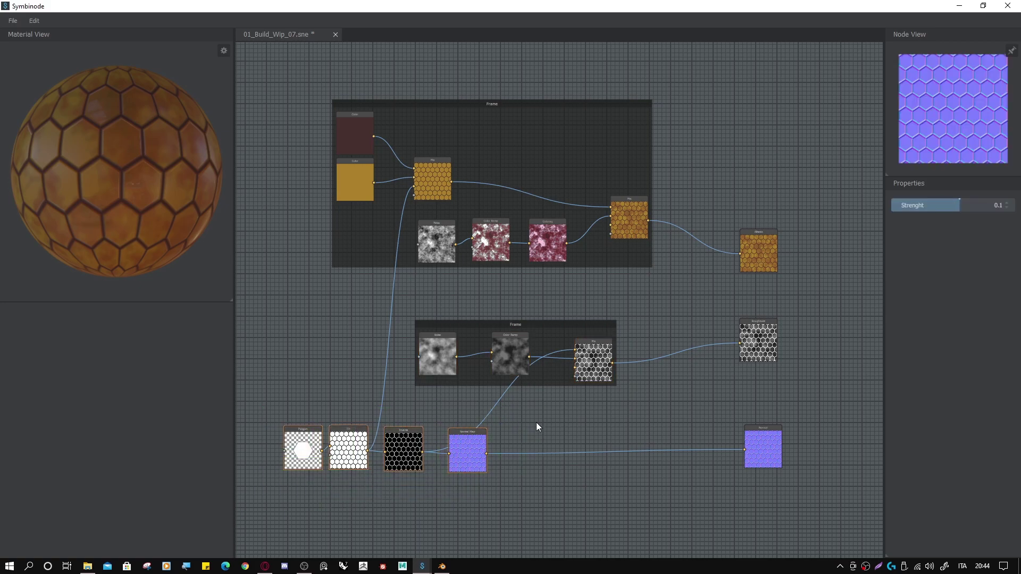
right_click(537, 423)
click(553, 513)
- Group the Albedo, Roughness and Normal output nodes in a frame
drag(716, 196, 818, 492)
right_click(810, 421)
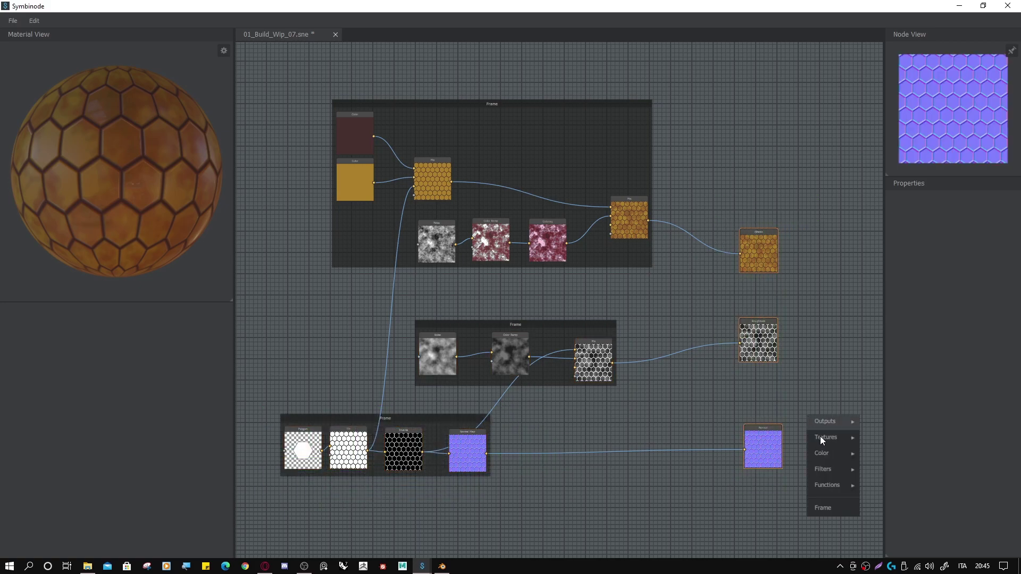
click(818, 503)
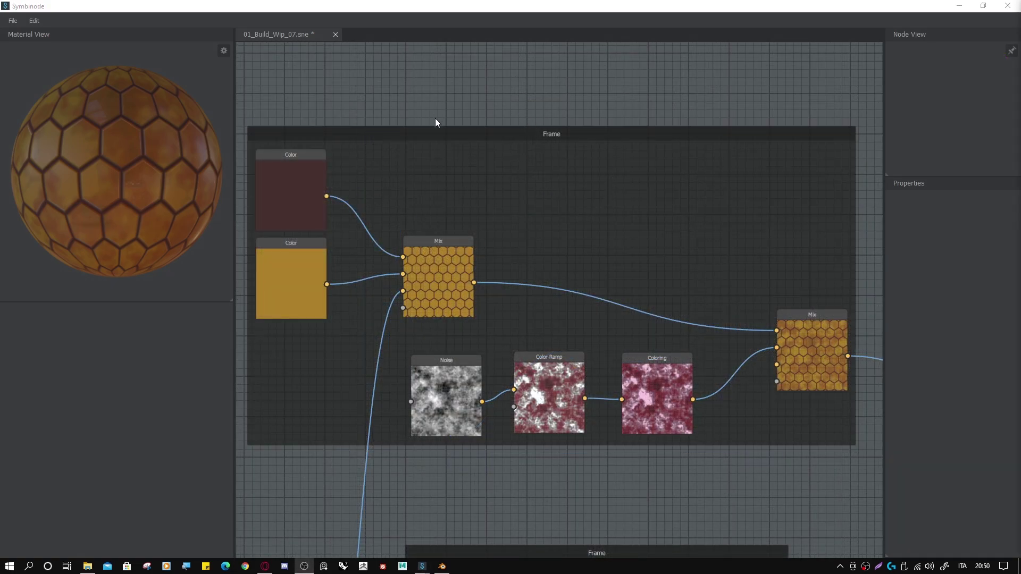
- Rename the frame around the color and tint nodes as Albedo
click(493, 139)
double_click(493, 139)
key(BackSpace)
key(BackSpace)
key(BackSpace)
key(BackSpace)
key(BackSpace)
text(Albedo)
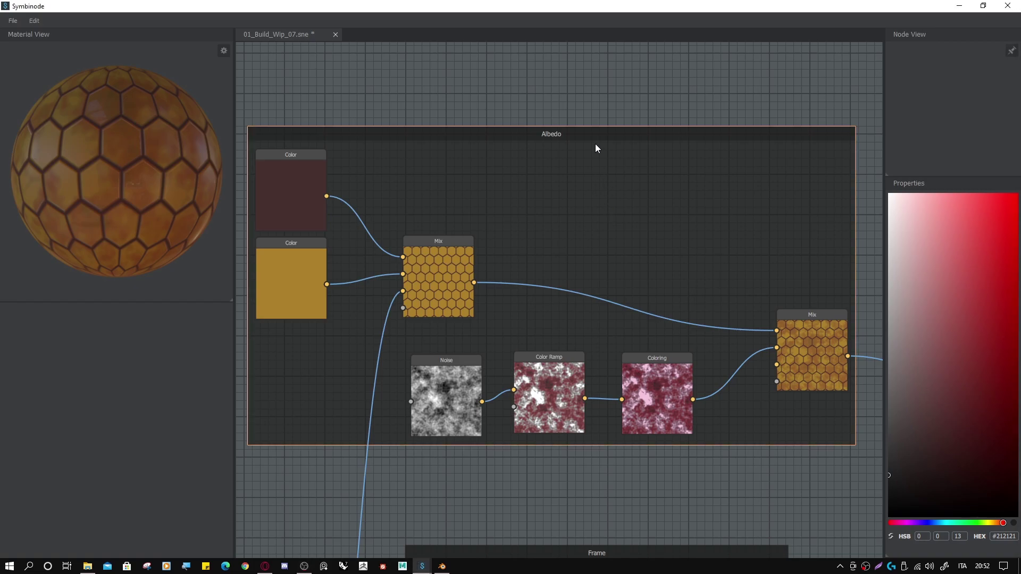
- Color the Albedo frame a muted orange by lightening its base color and shifting the hue from red
drag(971, 242, 936, 286)
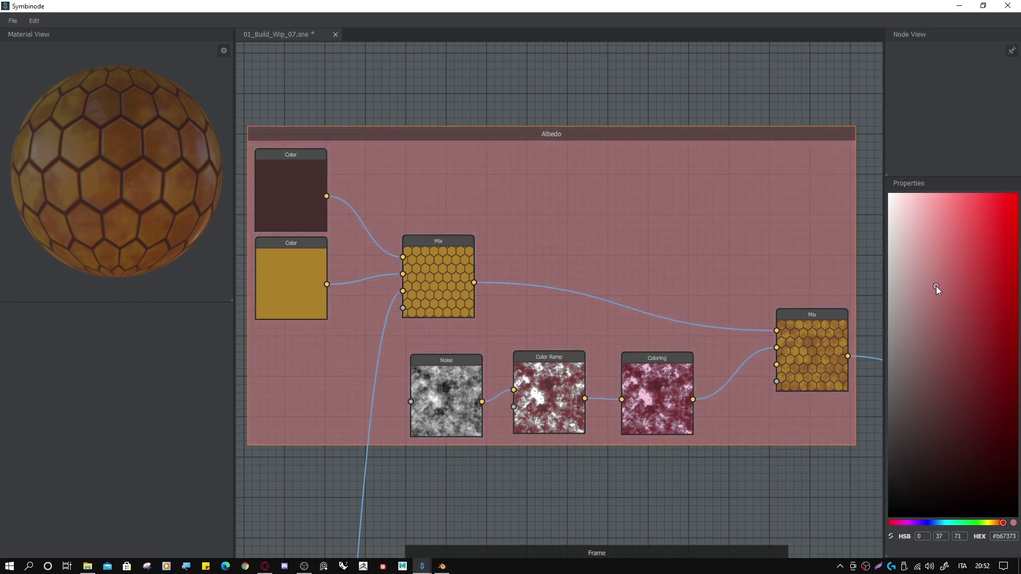
click(996, 523)
drag(996, 523, 995, 523)
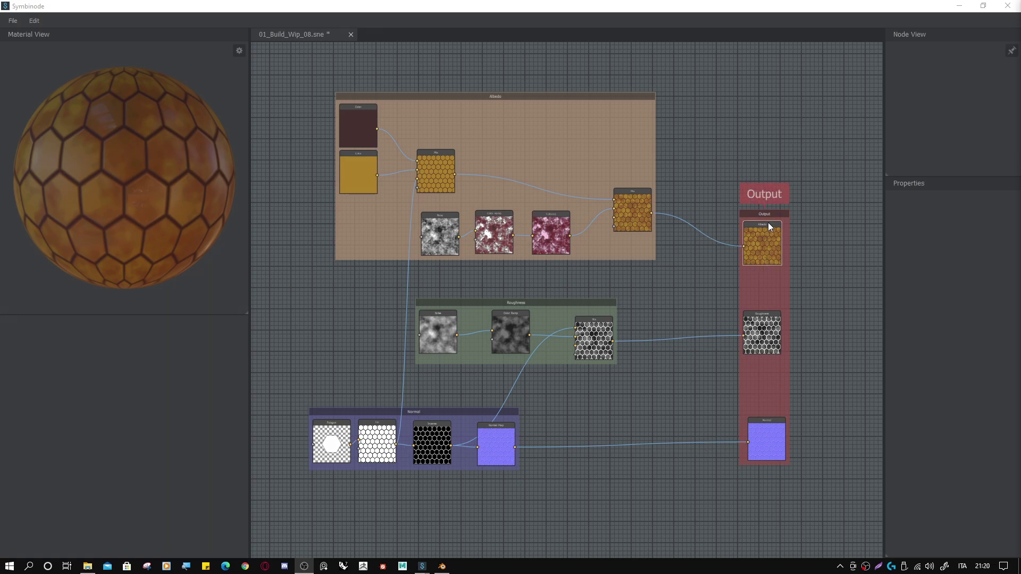
- Bring up the texture-saving option on the previews of the Albedo output, the final albedo Mix and the roughness Mix
click(763, 245)
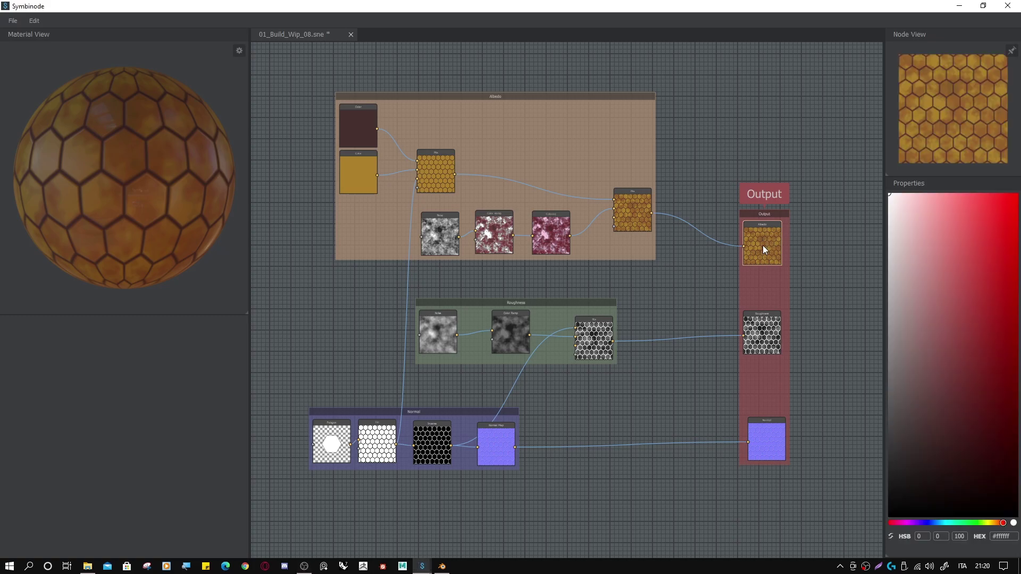
right_click(946, 79)
click(981, 88)
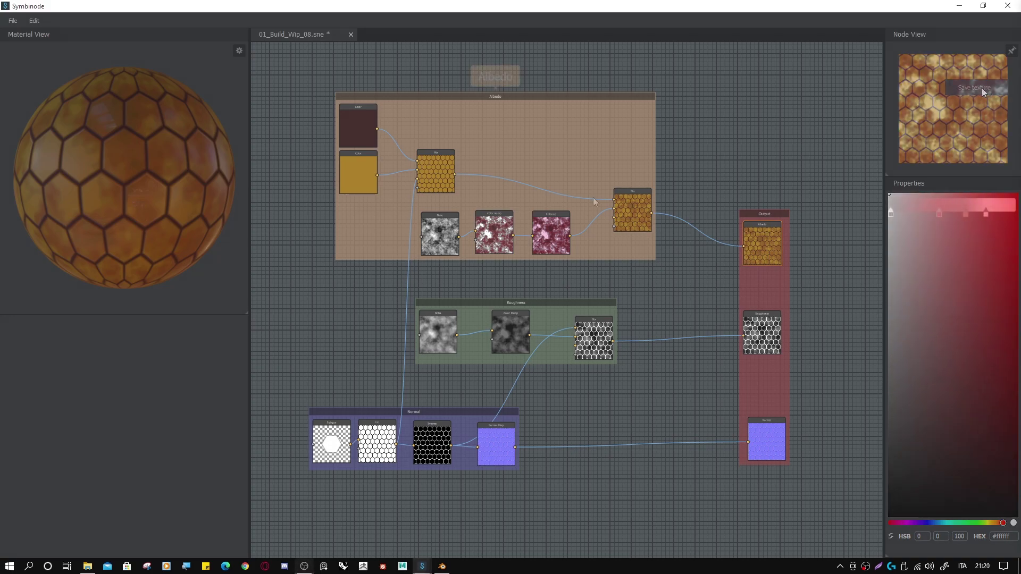
click(624, 210)
right_click(960, 107)
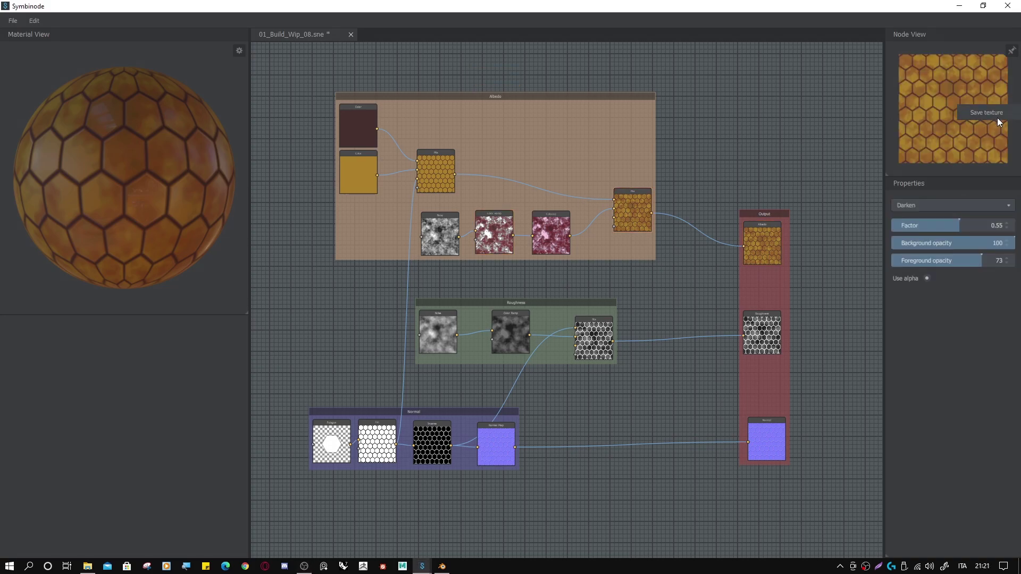
click(594, 338)
right_click(961, 112)
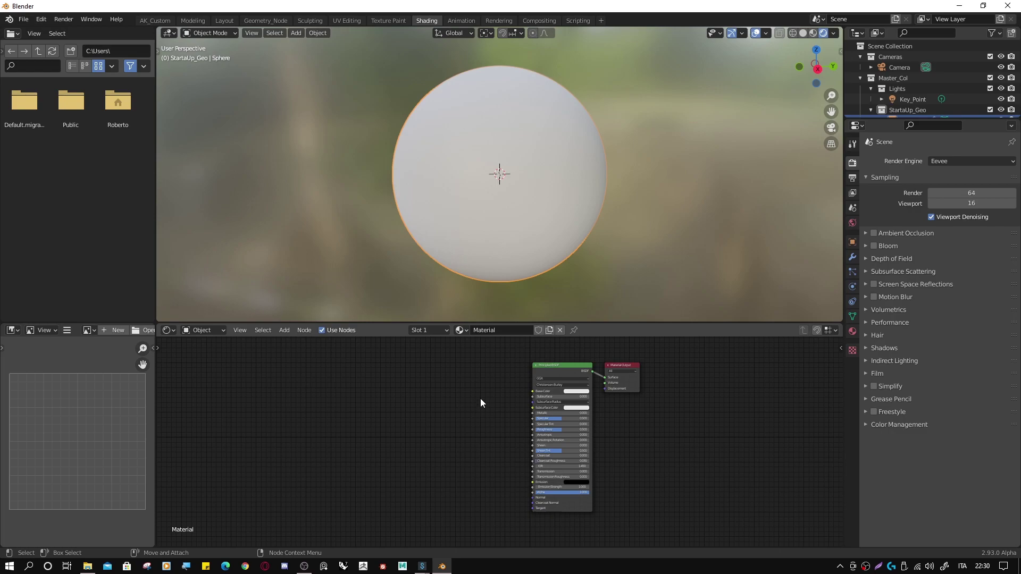
- In Blender, load albedo.png, normal.png and roughness.png onto the sphere's Principled BSDF with Principled Texture Setup
click(548, 367)
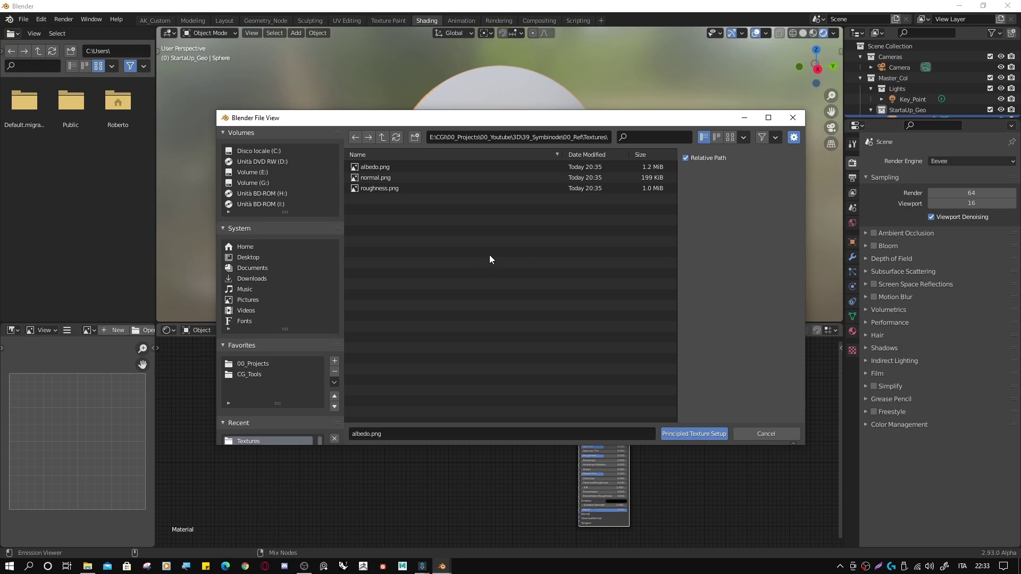
drag(453, 234, 360, 157)
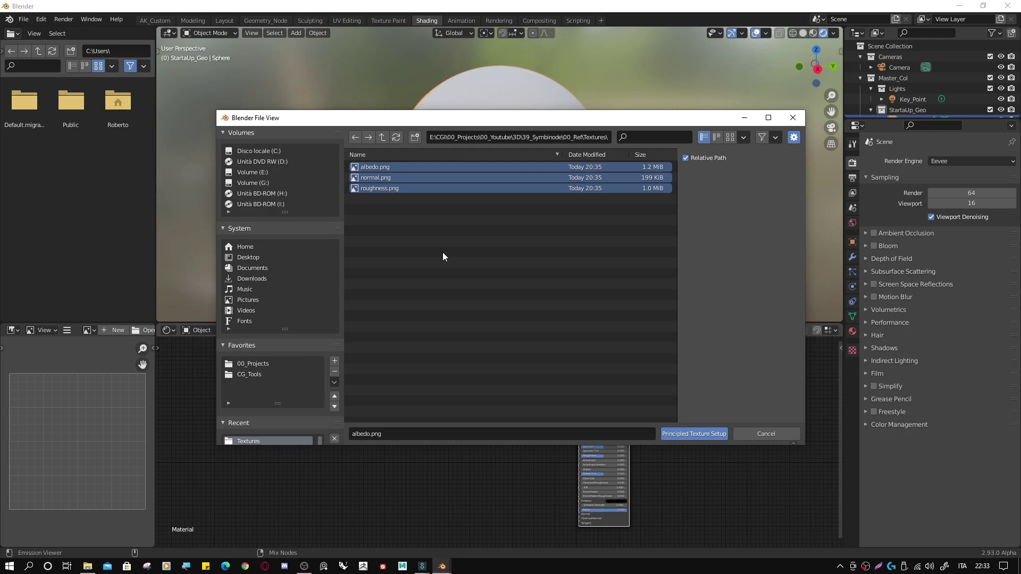
key(Return)
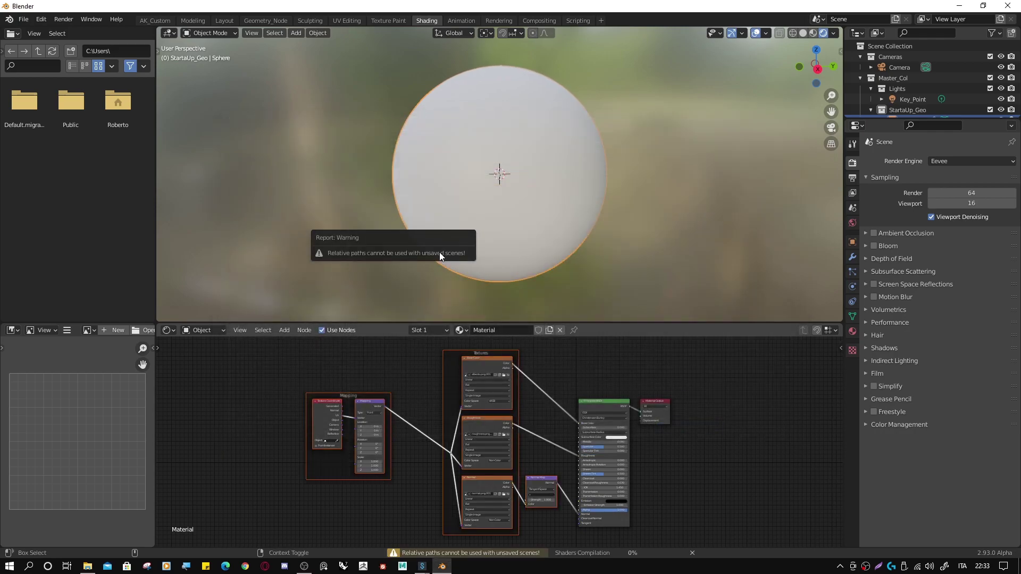